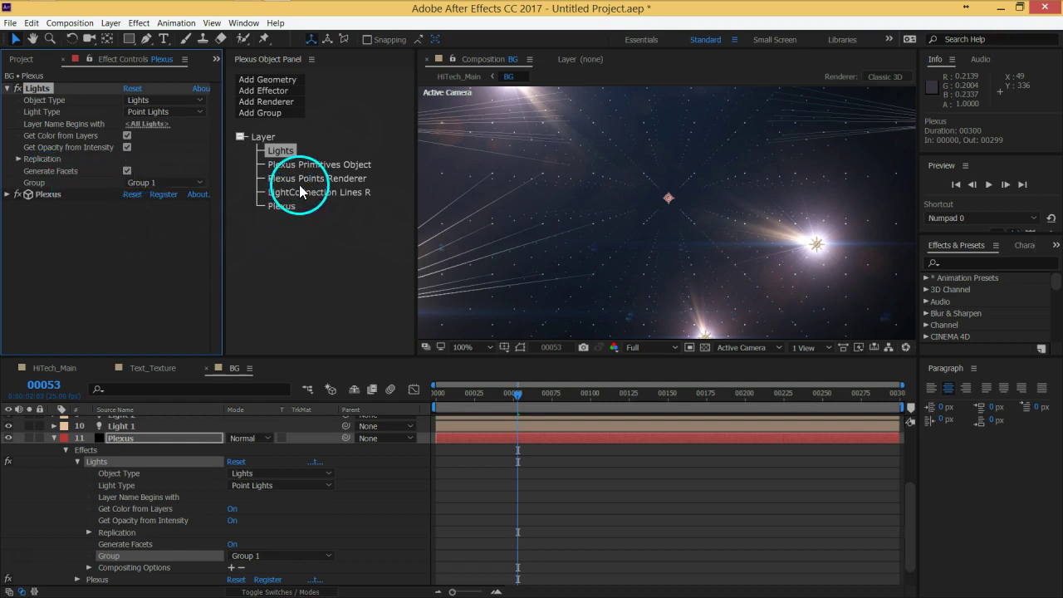
Set the LightConnection Lines Renderer to draw lines between points of the Same Group.
{"action": "left_click", "coordinate": [321, 179]}
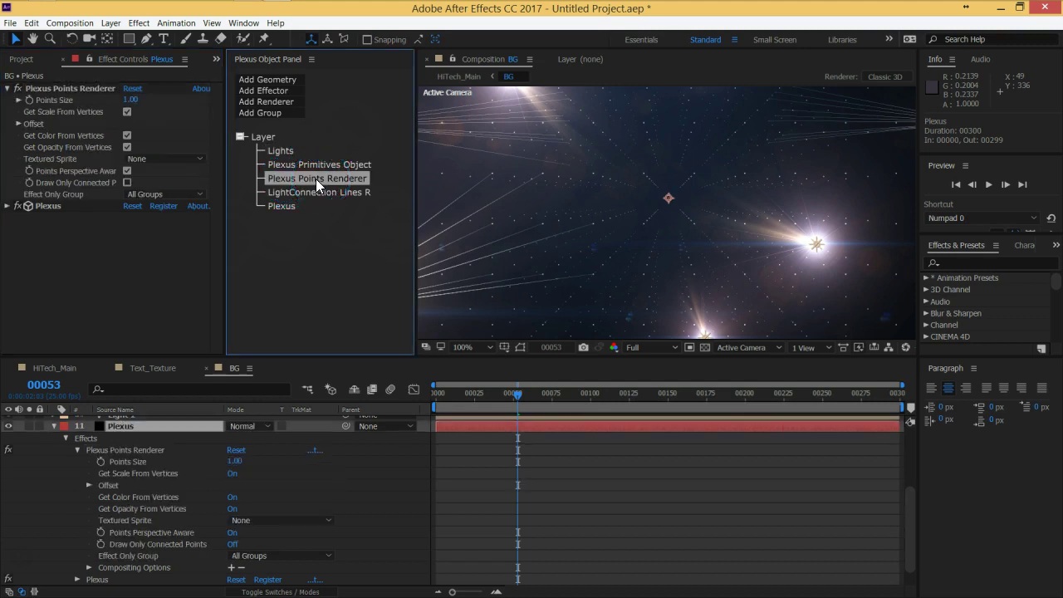
{"action": "left_click", "coordinate": [100, 214]}
{"action": "left_click", "coordinate": [320, 191]}
{"action": "left_click", "coordinate": [170, 335]}
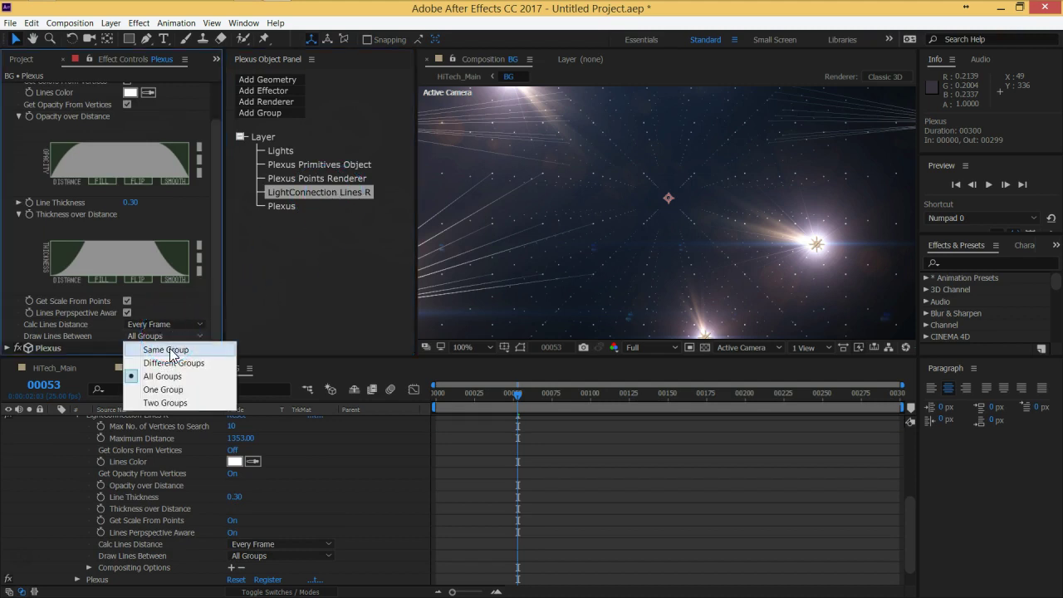
{"action": "left_click", "coordinate": [166, 349]}
{"action": "left_click", "coordinate": [598, 206]}
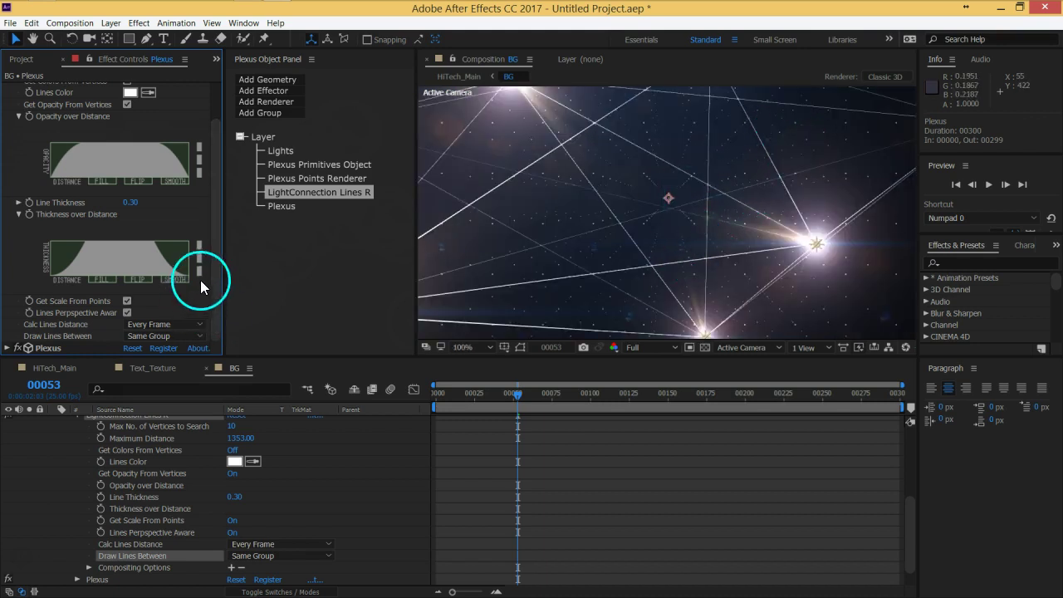
{"action": "left_click", "coordinate": [230, 245]}
{"action": "left_click_drag", "start_coordinate": [212, 150], "coordinate": [159, 107]}
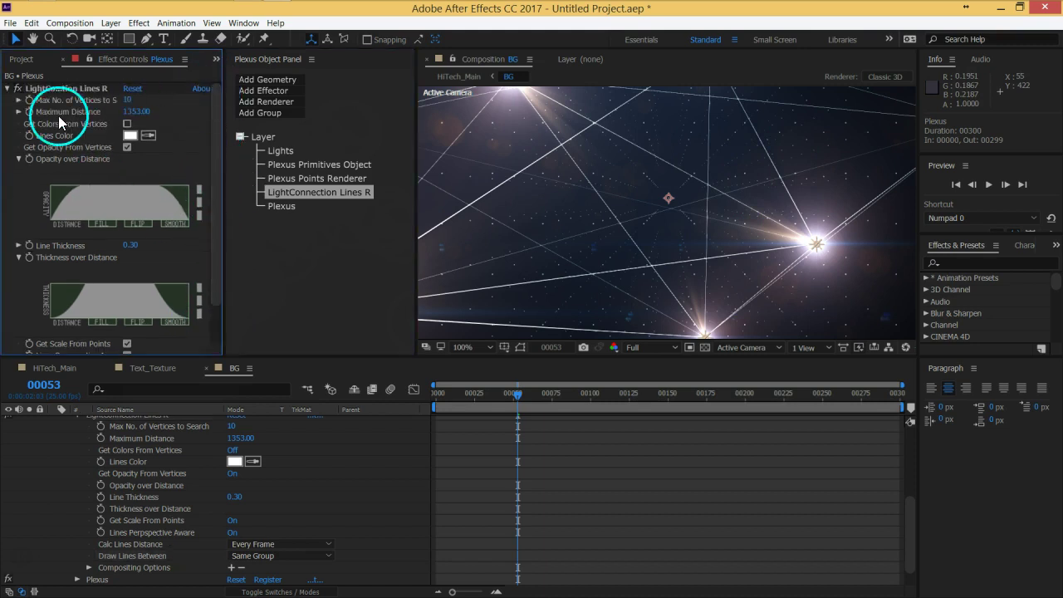
{"action": "left_click", "coordinate": [7, 89]}
Set the Plexus Primitives Object cube's width to 813, height to 574 and depth to 1214.
{"action": "left_click", "coordinate": [335, 166]}
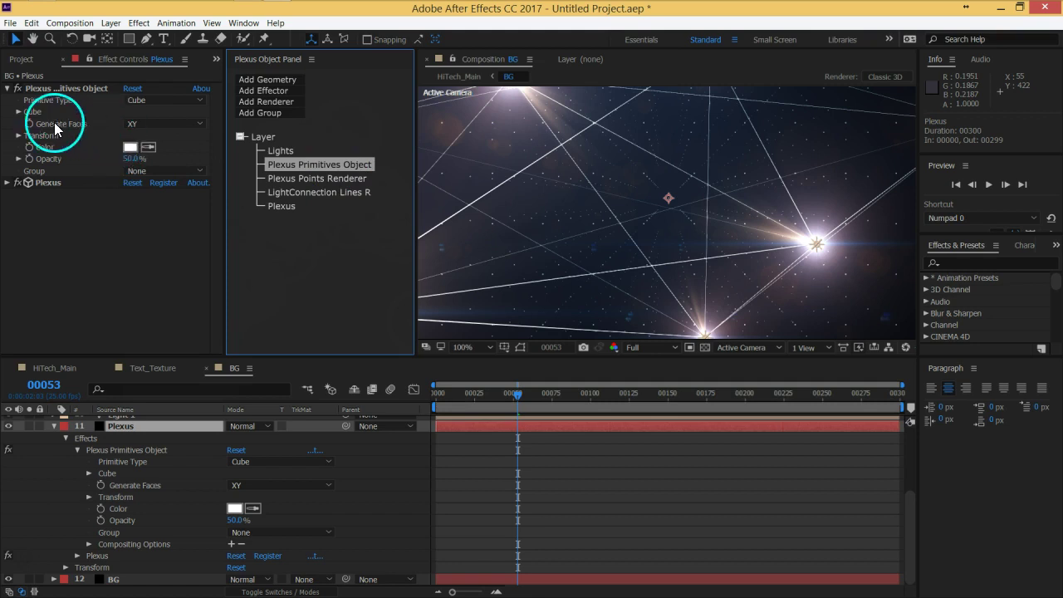
{"action": "left_click", "coordinate": [19, 112]}
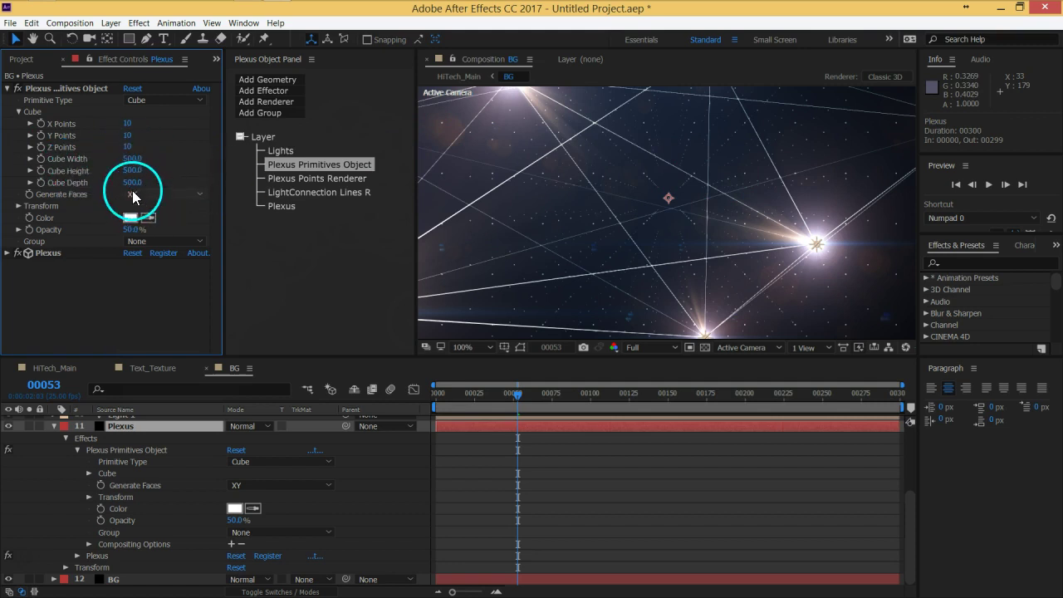
{"action": "left_click", "coordinate": [136, 158]}
{"action": "type", "text": "521"}
{"action": "key", "text": "Return"}
{"action": "left_click_drag", "start_coordinate": [234, 162], "coordinate": [619, 171]}
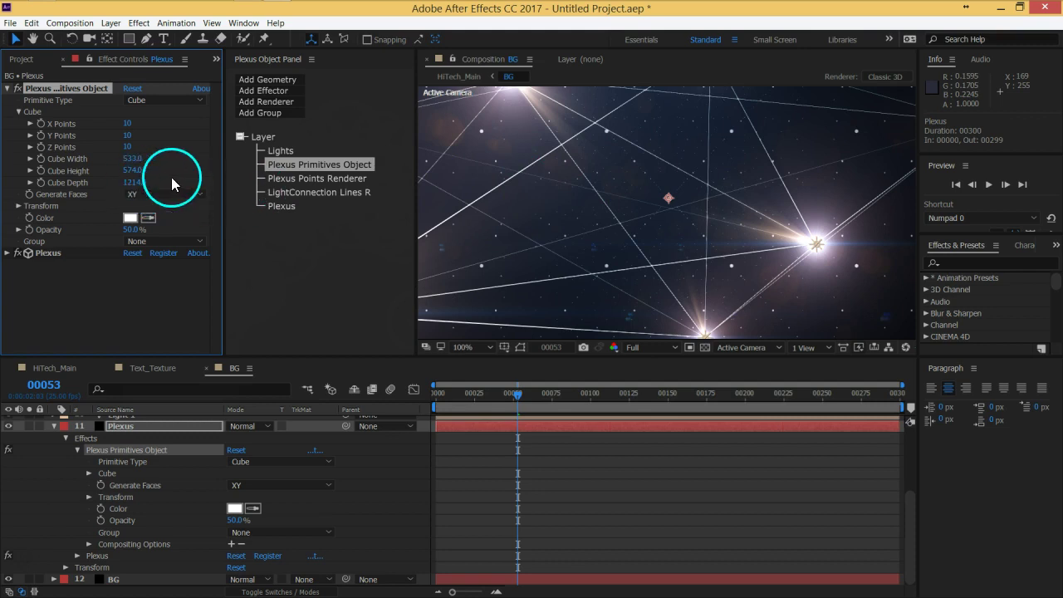
{"action": "left_click_drag", "start_coordinate": [133, 158], "coordinate": [321, 159]}
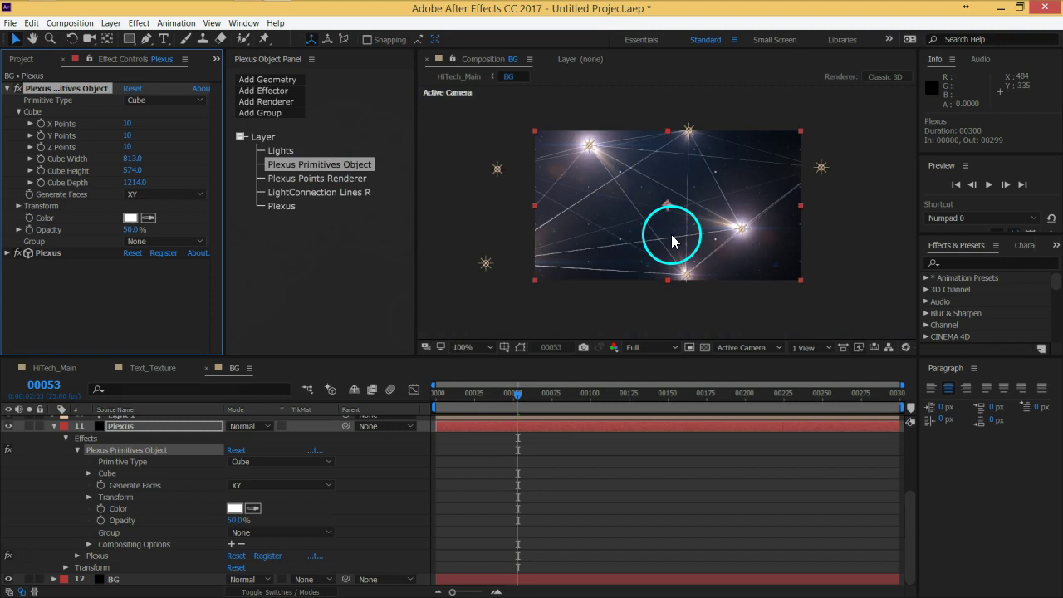
Change the primitive type to Sphere with a radius of 448, 96 slices, 68 stacks and 2 layers.
{"action": "left_click", "coordinate": [140, 101]}
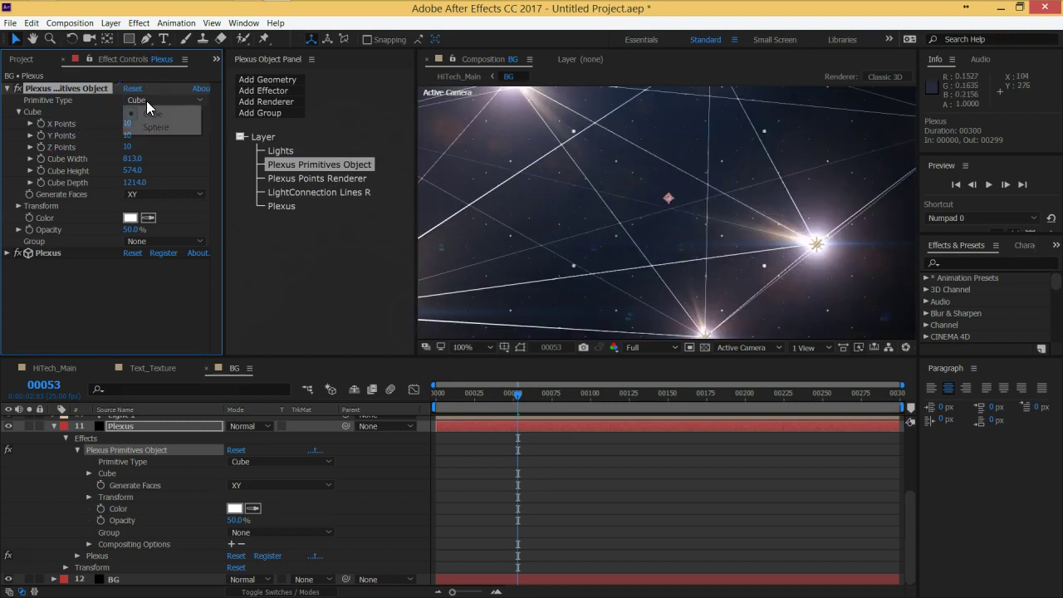
{"action": "left_click", "coordinate": [142, 126]}
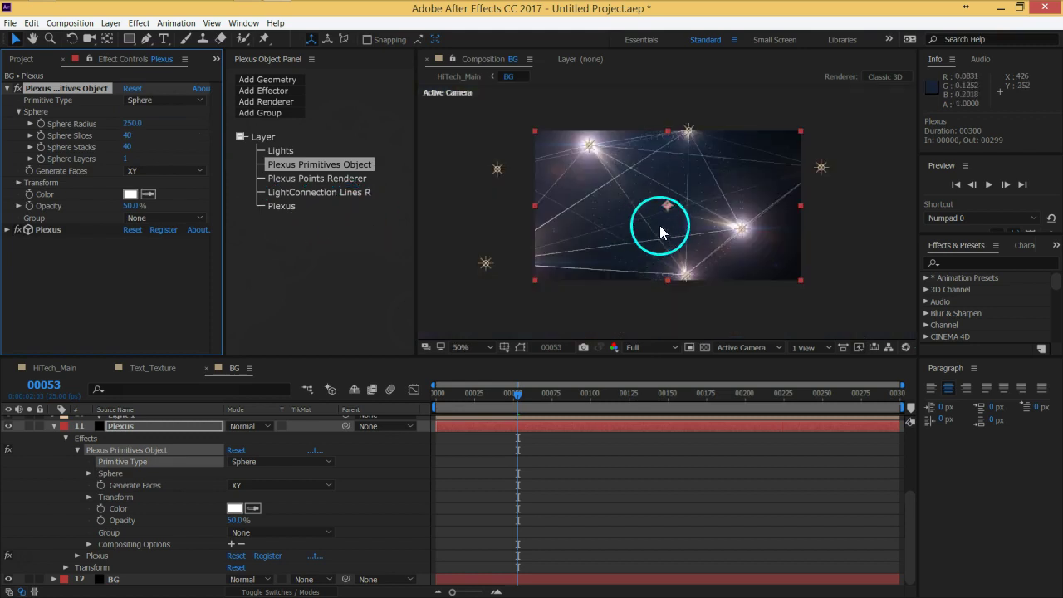
{"action": "left_click_drag", "start_coordinate": [127, 138], "coordinate": [159, 141]}
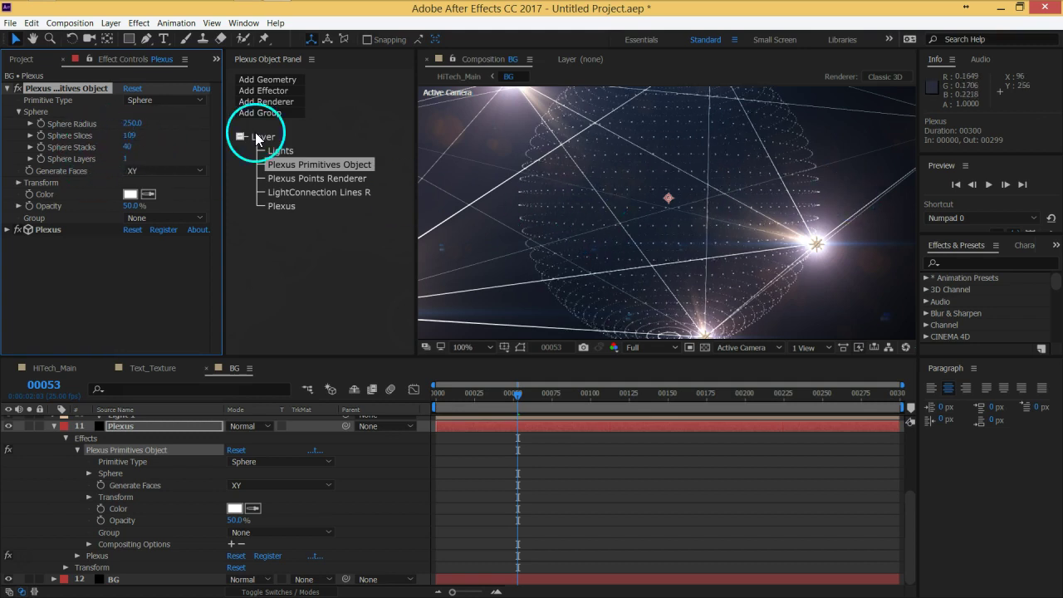
{"action": "left_click_drag", "start_coordinate": [124, 138], "coordinate": [181, 162]}
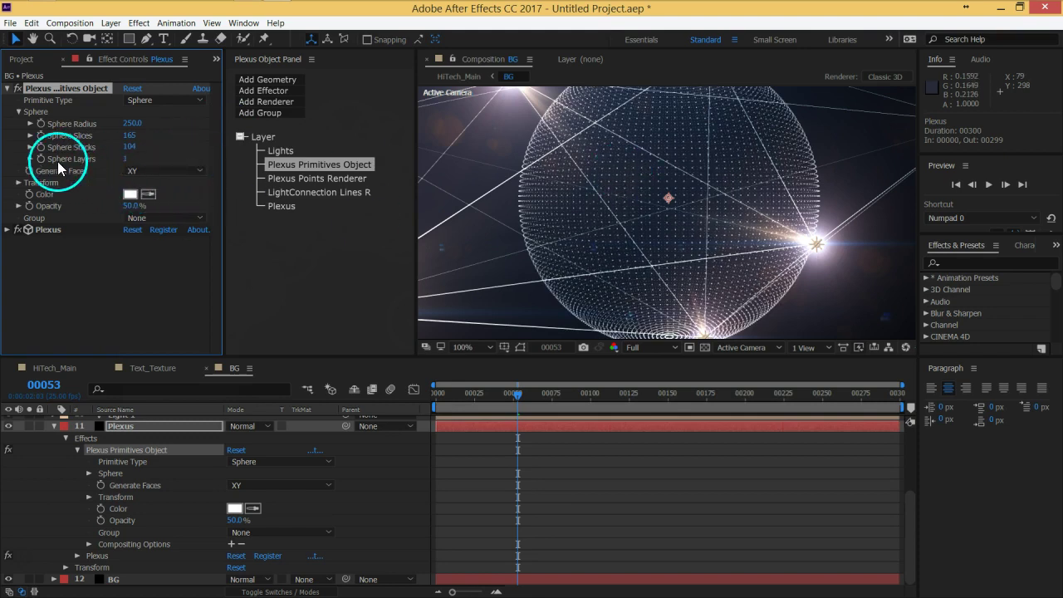
{"action": "left_click_drag", "start_coordinate": [123, 159], "coordinate": [194, 172]}
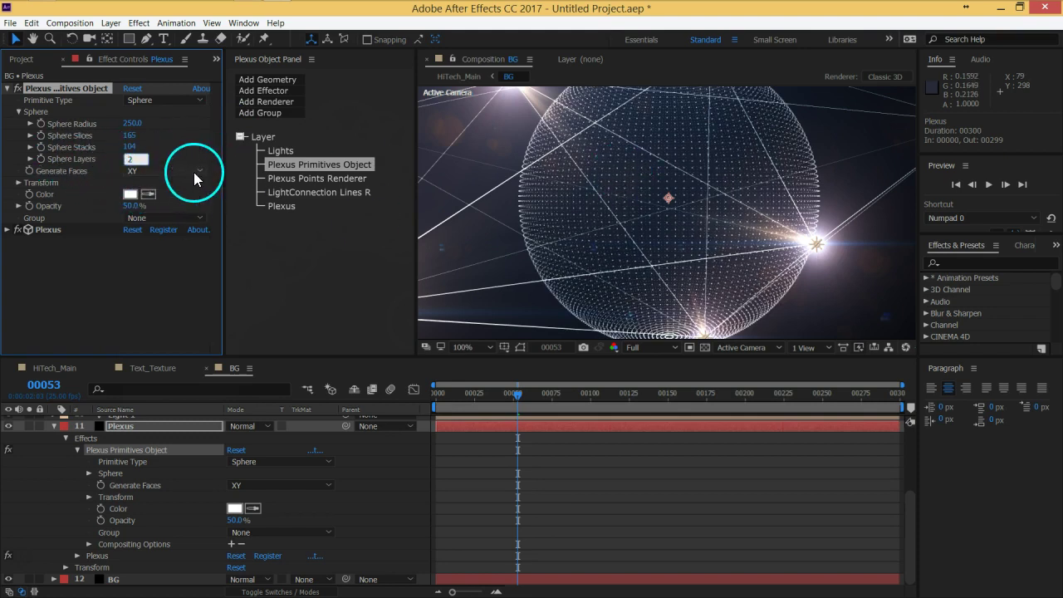
{"action": "left_click_drag", "start_coordinate": [133, 123], "coordinate": [108, 136]}
{"action": "scroll", "coordinate": [579, 202], "scroll_direction": "down", "scroll_amount": 2}
{"action": "left_click", "coordinate": [665, 196]}
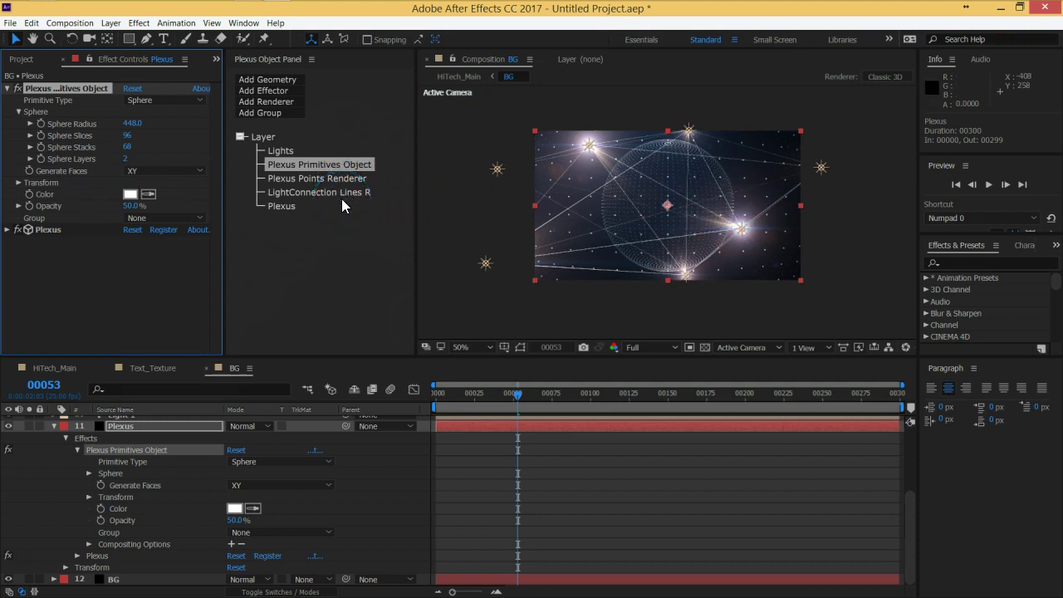
{"action": "key", "text": "comma"}
{"action": "key", "text": "comma"}
{"action": "key", "text": "period"}
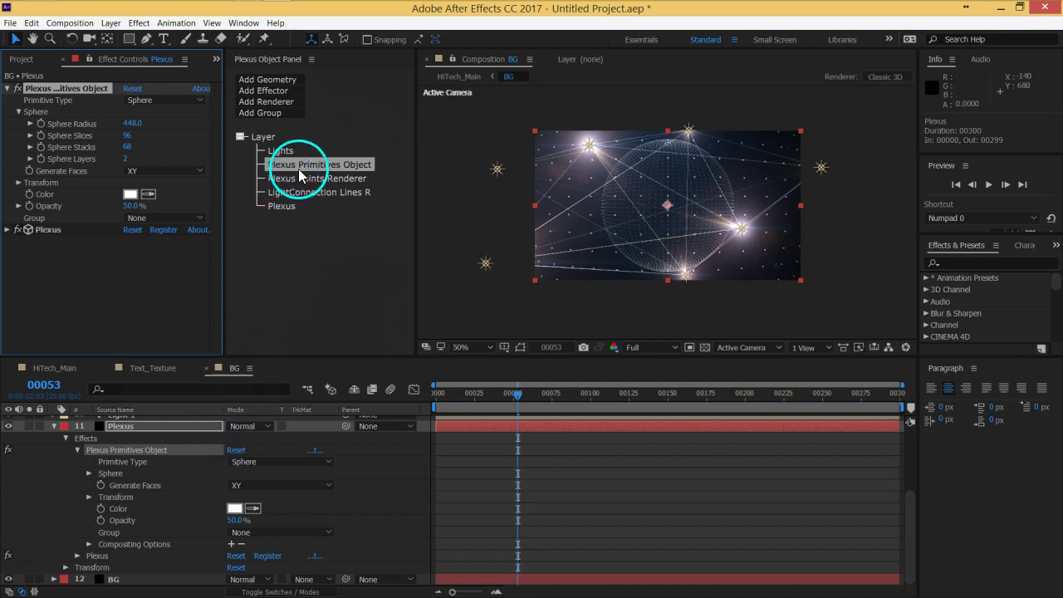
Add a Noise effector to the Plexus layer and set its Noise Amplitude to 371.
{"action": "left_click", "coordinate": [270, 93]}
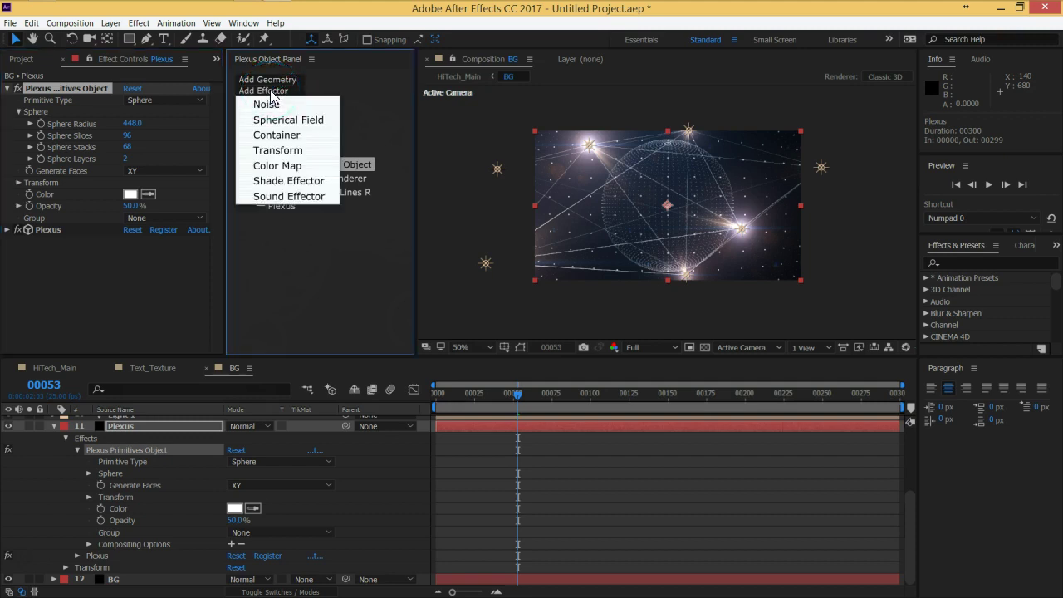
{"action": "left_click", "coordinate": [278, 105]}
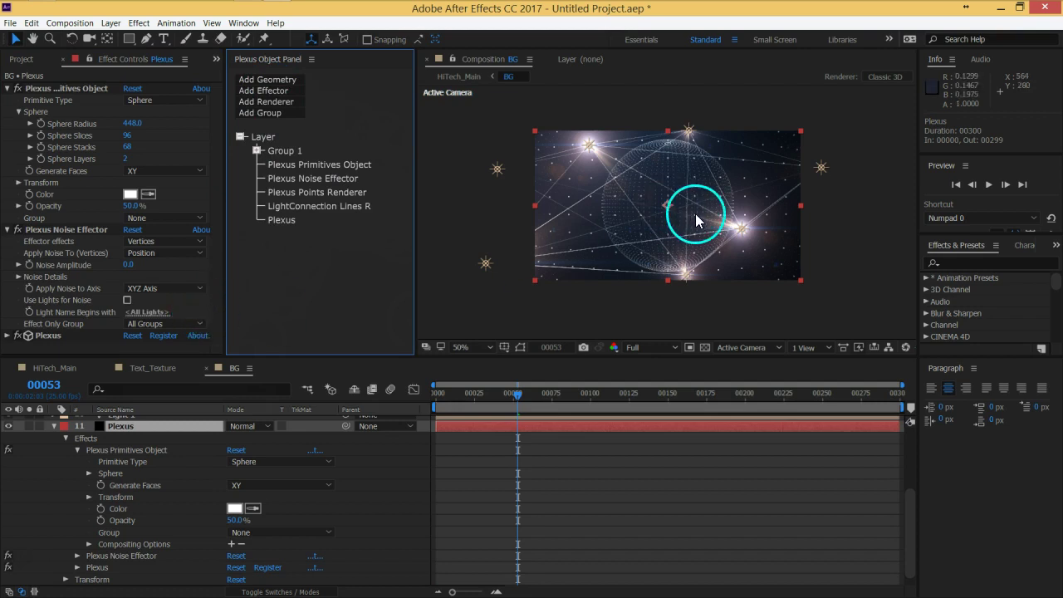
{"action": "scroll", "coordinate": [699, 216], "scroll_direction": "up", "scroll_amount": 2}
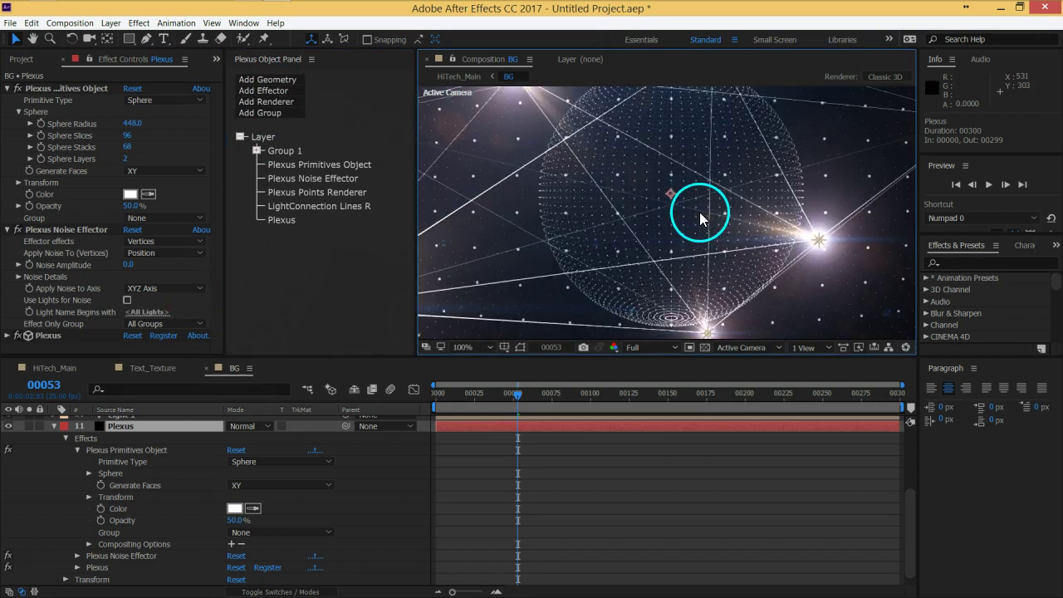
{"action": "left_click", "coordinate": [142, 266]}
{"action": "left_click_drag", "start_coordinate": [142, 266], "coordinate": [382, 263]}
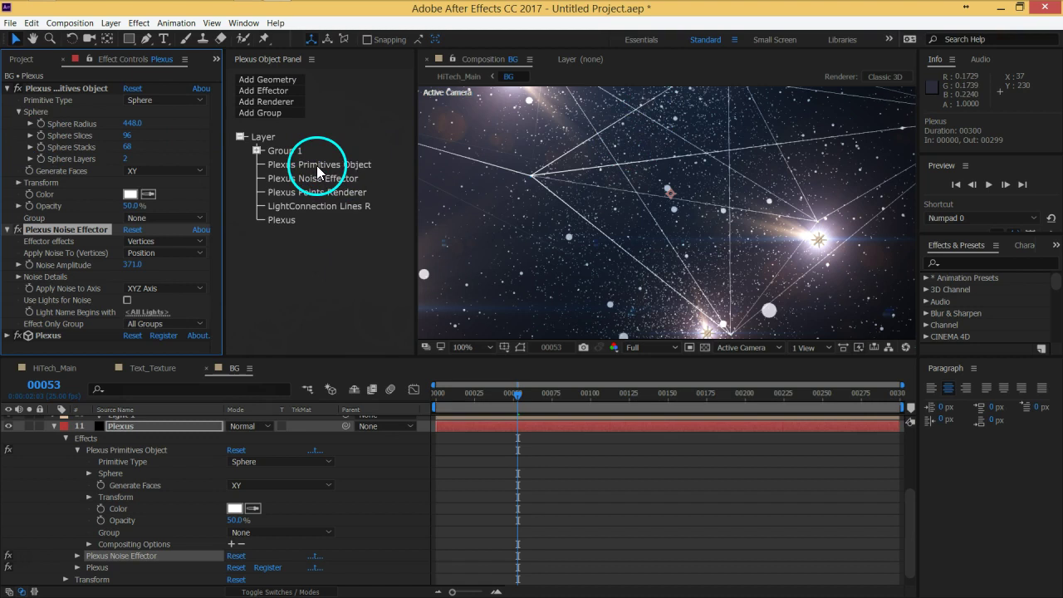
Assign the Plexus Primitives Object to Group 2.
{"action": "key", "text": "Delete"}
{"action": "left_click", "coordinate": [150, 220]}
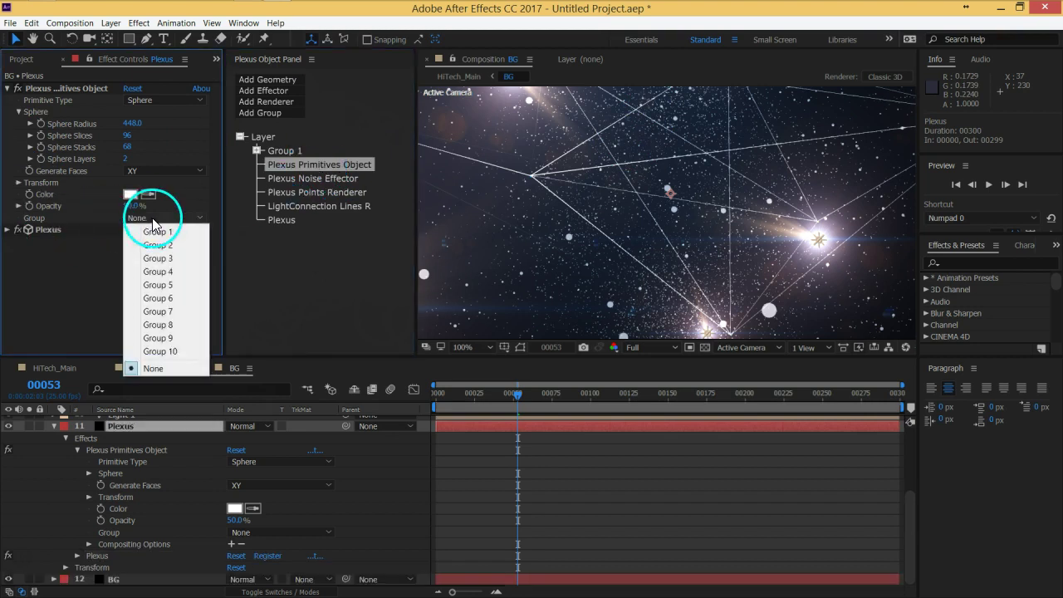
{"action": "left_click", "coordinate": [151, 242]}
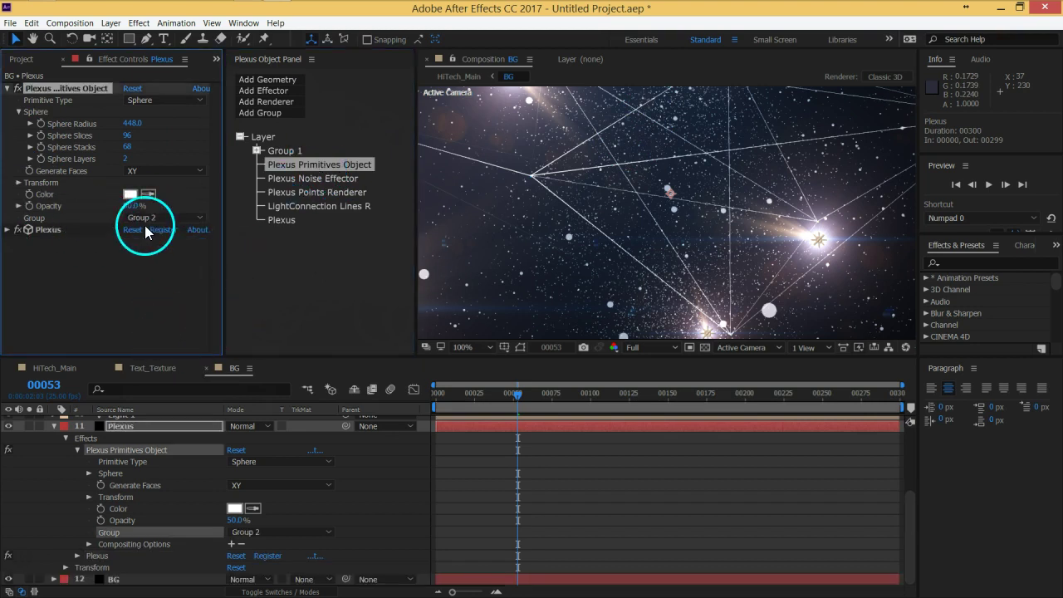
Rename the Plexus Noise Effector as BG Cube Noise Effector.
{"action": "left_click", "coordinate": [304, 179]}
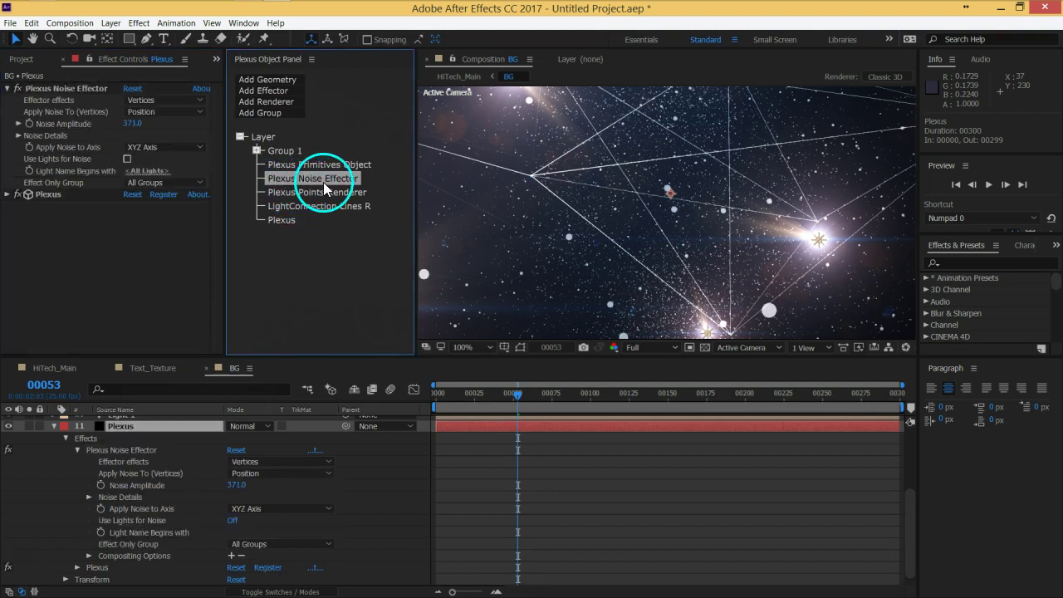
{"action": "double_click", "coordinate": [324, 182]}
{"action": "key", "text": "Right"}
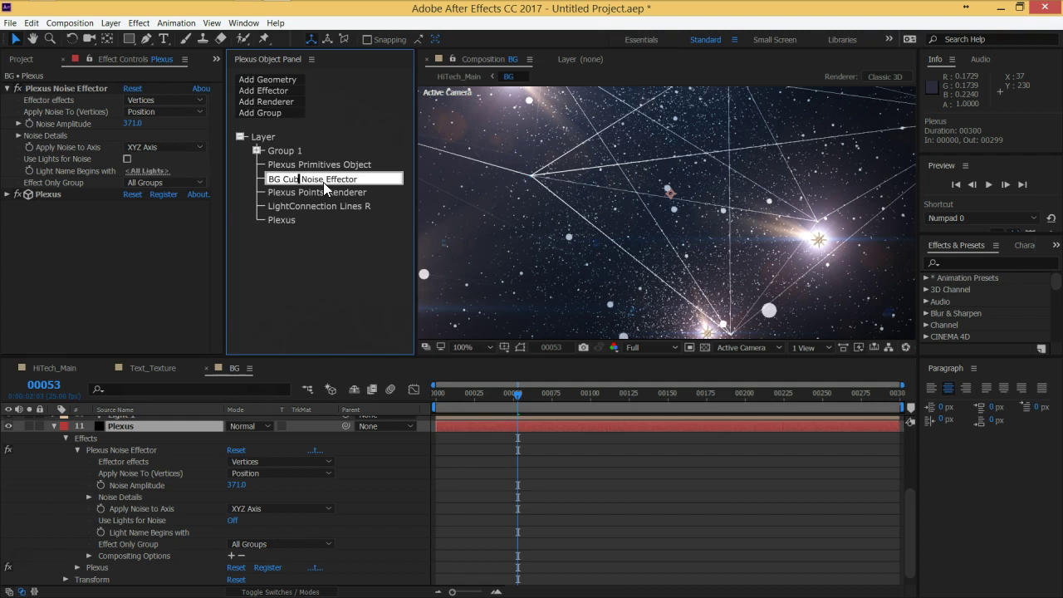
{"action": "type", "text": "e"}
{"action": "key", "text": "Return"}
Restrict the BG Cube Noise Effector to affect only Group 2.
{"action": "left_click", "coordinate": [330, 184]}
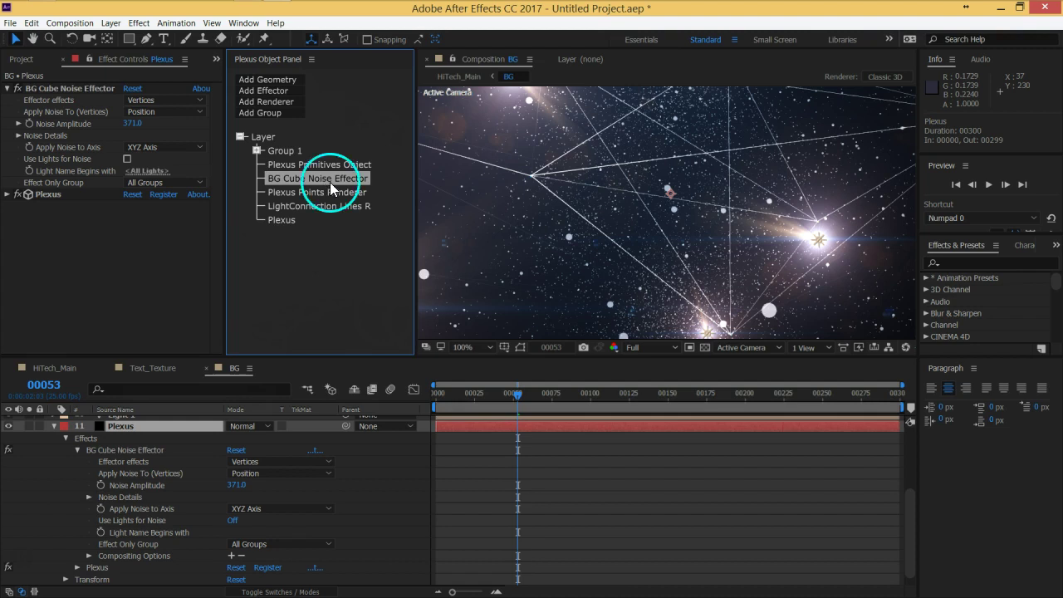
{"action": "left_click", "coordinate": [155, 184]}
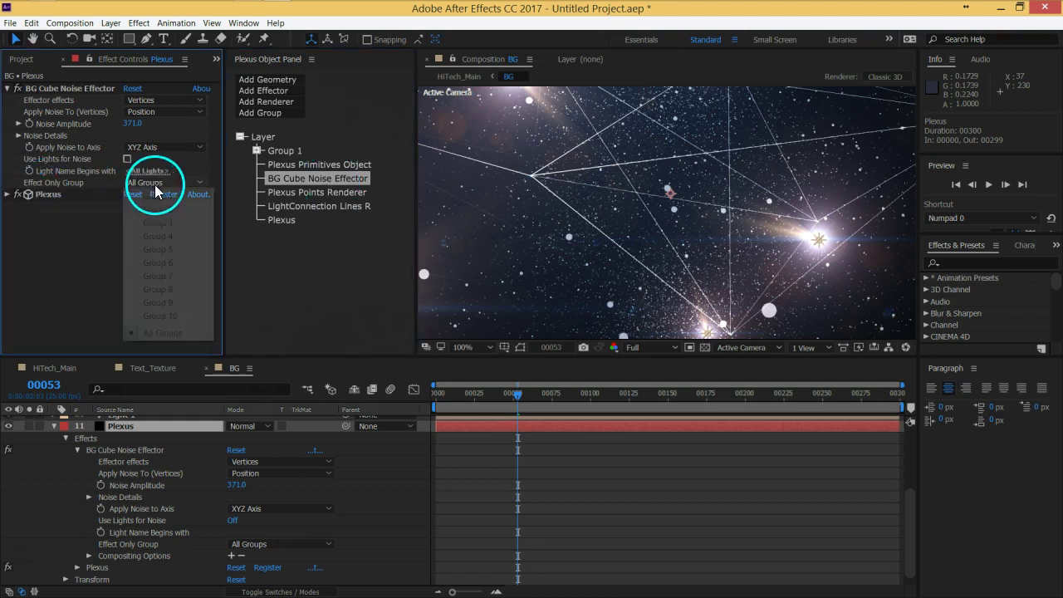
{"action": "left_click", "coordinate": [148, 210]}
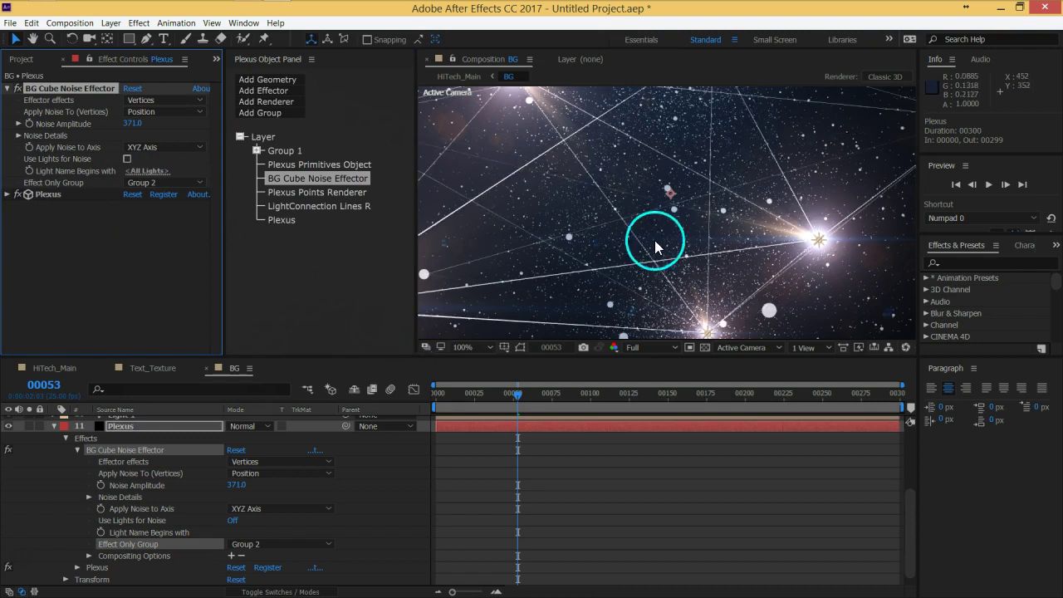
{"action": "scroll", "coordinate": [652, 249], "scroll_direction": "down", "scroll_amount": 2}
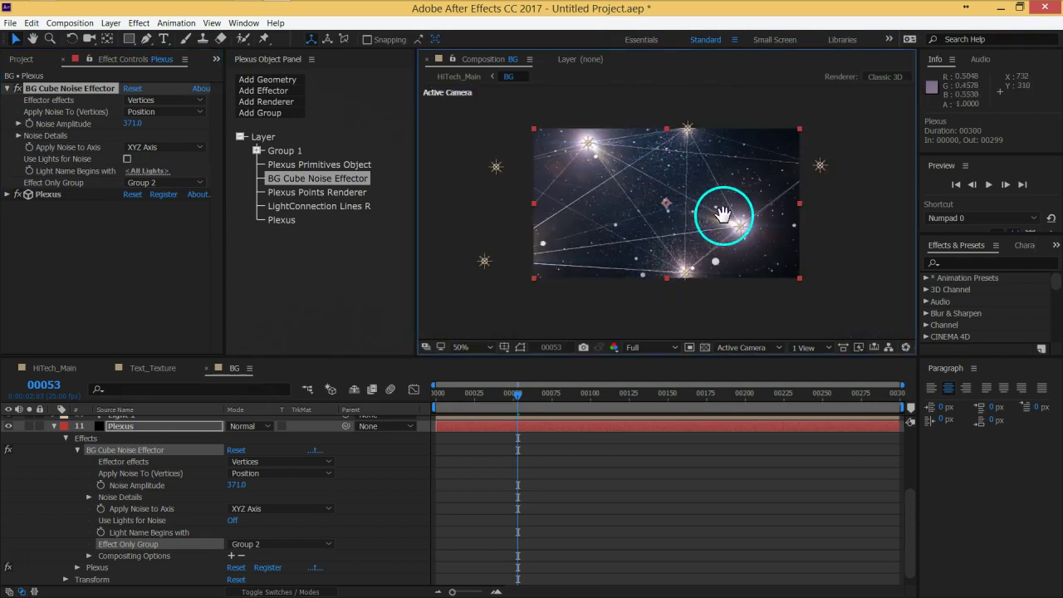
{"action": "scroll", "coordinate": [713, 209], "scroll_direction": "up", "scroll_amount": 2}
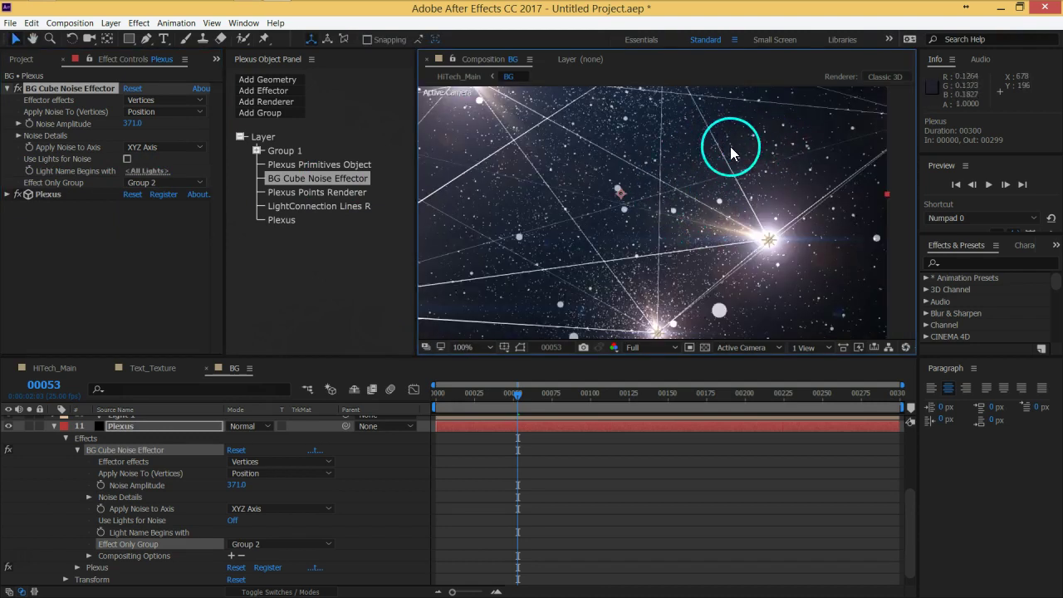
Raise the BG Cube Noise Effector's Noise Amplitude to 3124 to scatter the points widely.
{"action": "left_click_drag", "start_coordinate": [132, 123], "coordinate": [553, 161]}
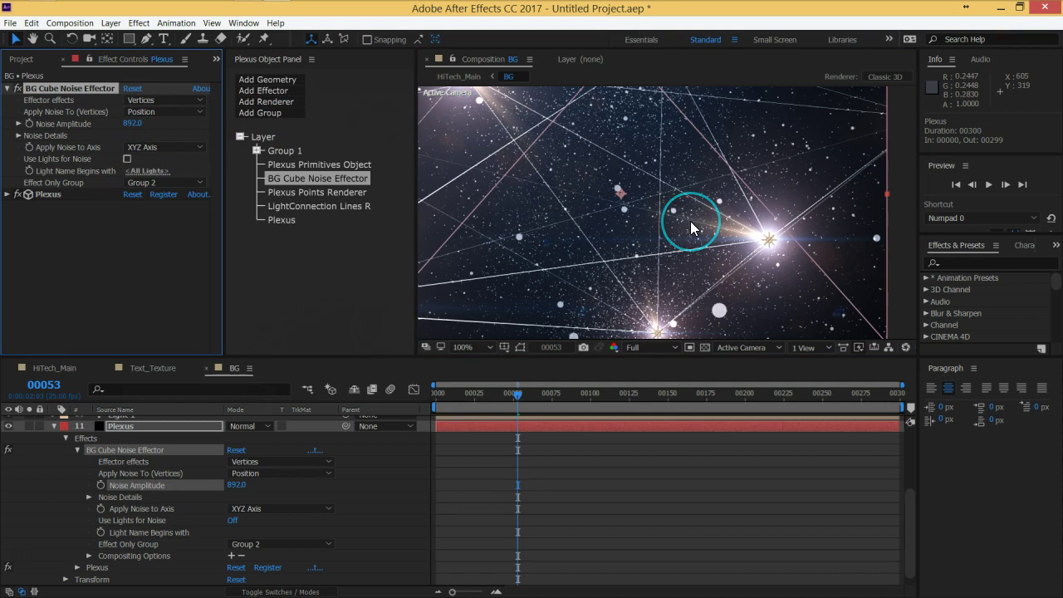
{"action": "mouse_move", "coordinate": [691, 222]}
{"action": "left_mouse_down"}
{"action": "mouse_move", "coordinate": [669, 214]}
{"action": "mouse_move", "coordinate": [760, 178]}
{"action": "left_mouse_up"}
{"action": "mouse_move", "coordinate": [141, 131]}
{"action": "left_mouse_down"}
{"action": "mouse_move", "coordinate": [815, 126]}
{"action": "mouse_move", "coordinate": [163, 161]}
{"action": "mouse_move", "coordinate": [827, 189]}
{"action": "mouse_move", "coordinate": [835, 208]}
{"action": "mouse_move", "coordinate": [732, 224]}
{"action": "mouse_move", "coordinate": [141, 115]}
{"action": "mouse_move", "coordinate": [896, 128]}
{"action": "mouse_move", "coordinate": [572, 215]}
{"action": "mouse_move", "coordinate": [601, 225]}
{"action": "mouse_move", "coordinate": [589, 236]}
{"action": "mouse_move", "coordinate": [515, 193]}
{"action": "mouse_move", "coordinate": [557, 210]}
{"action": "left_mouse_up"}
{"action": "key", "text": "space"}
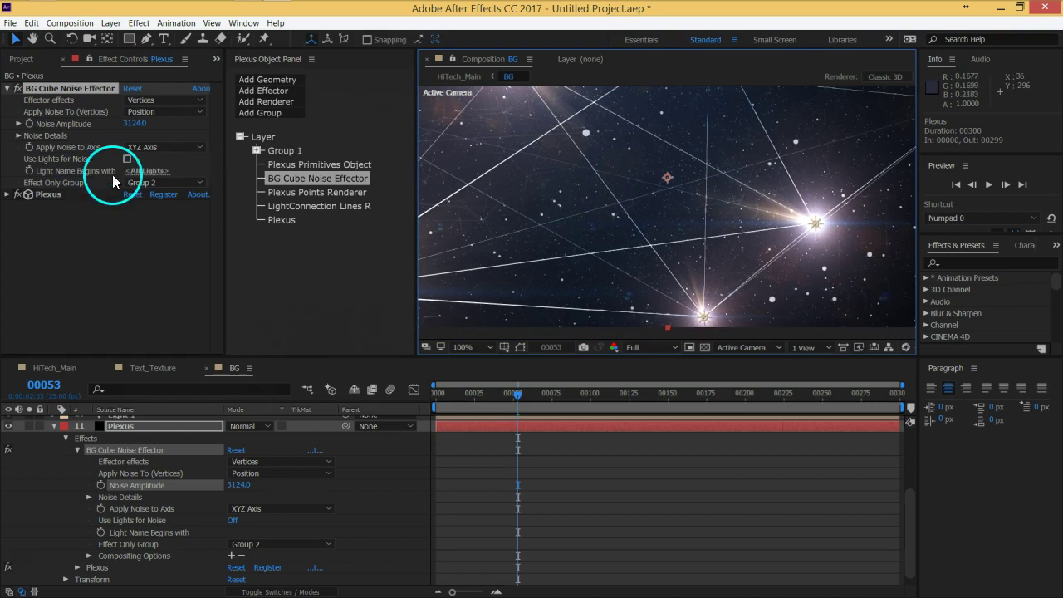
Expand the BG Cube Noise Effector's Noise Details and review its settings, including the Noise Values options.
{"action": "left_click", "coordinate": [18, 135]}
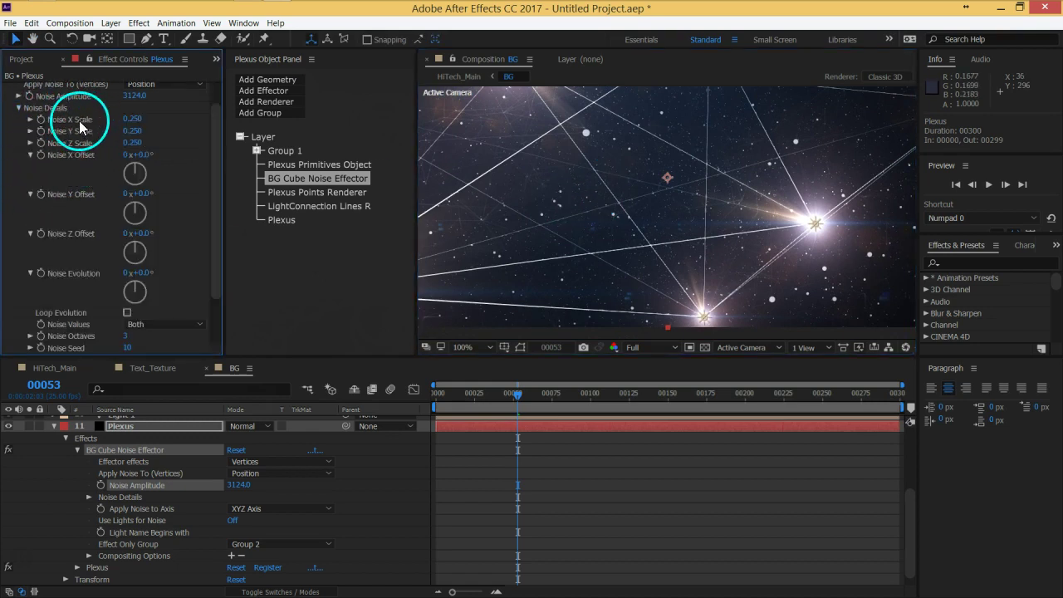
{"action": "scroll", "coordinate": [100, 147], "scroll_direction": "down", "scroll_amount": 1}
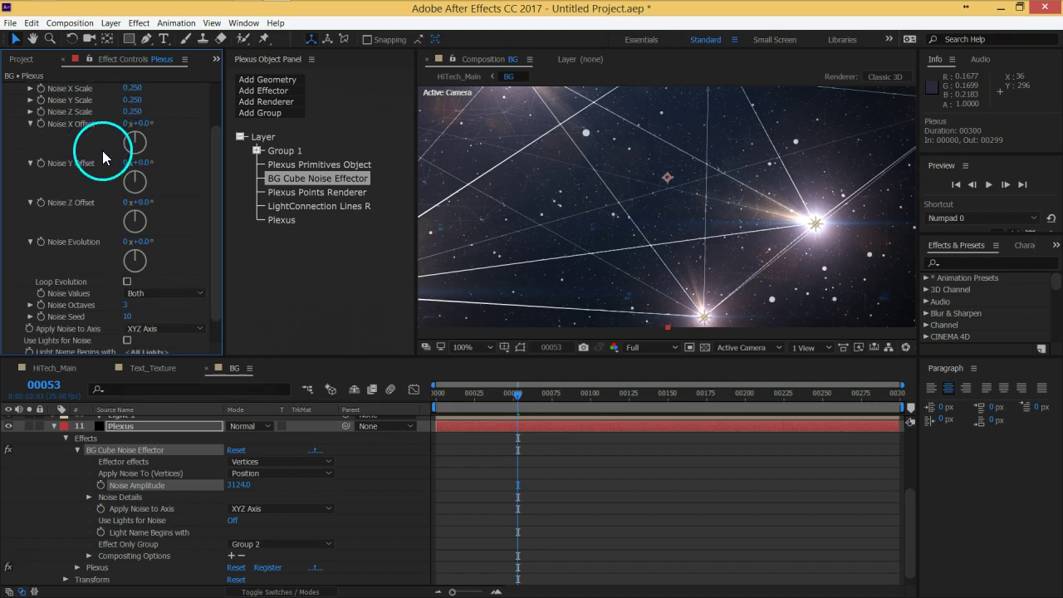
{"action": "scroll", "coordinate": [103, 149], "scroll_direction": "down", "scroll_amount": 1}
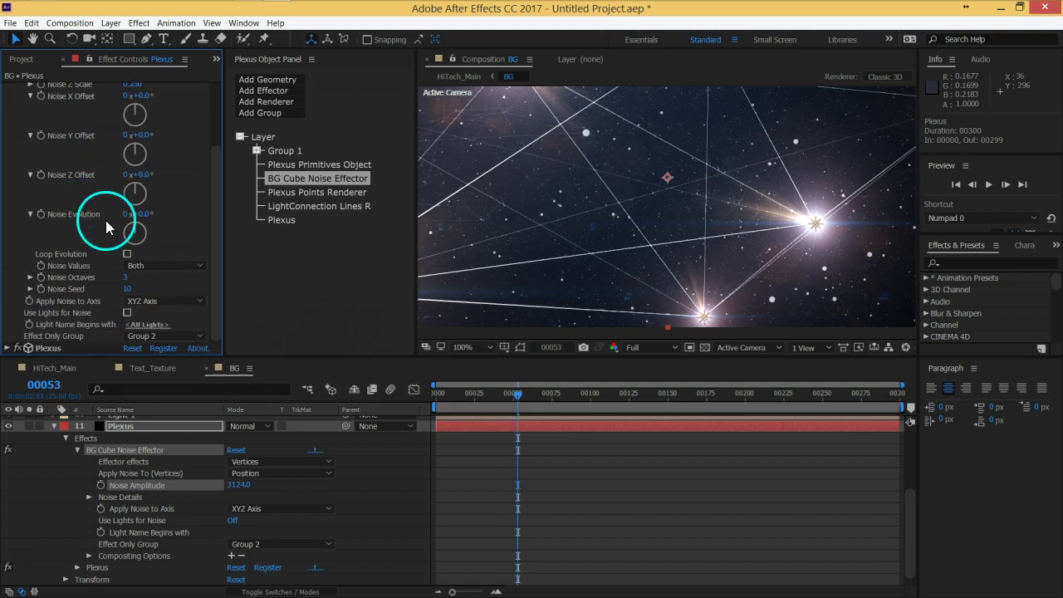
{"action": "left_click", "coordinate": [126, 272]}
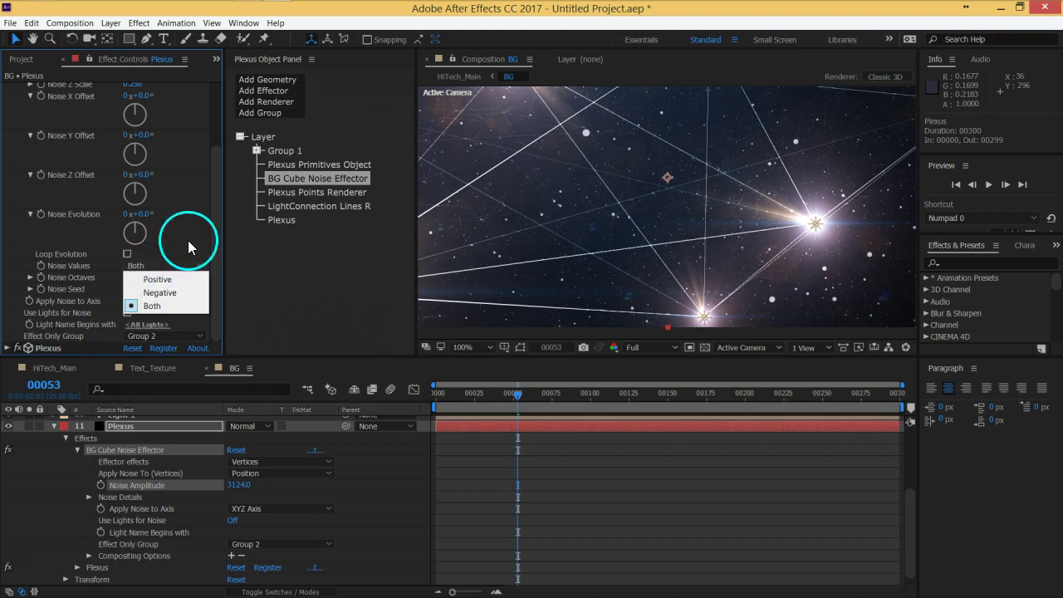
{"action": "left_click", "coordinate": [187, 243]}
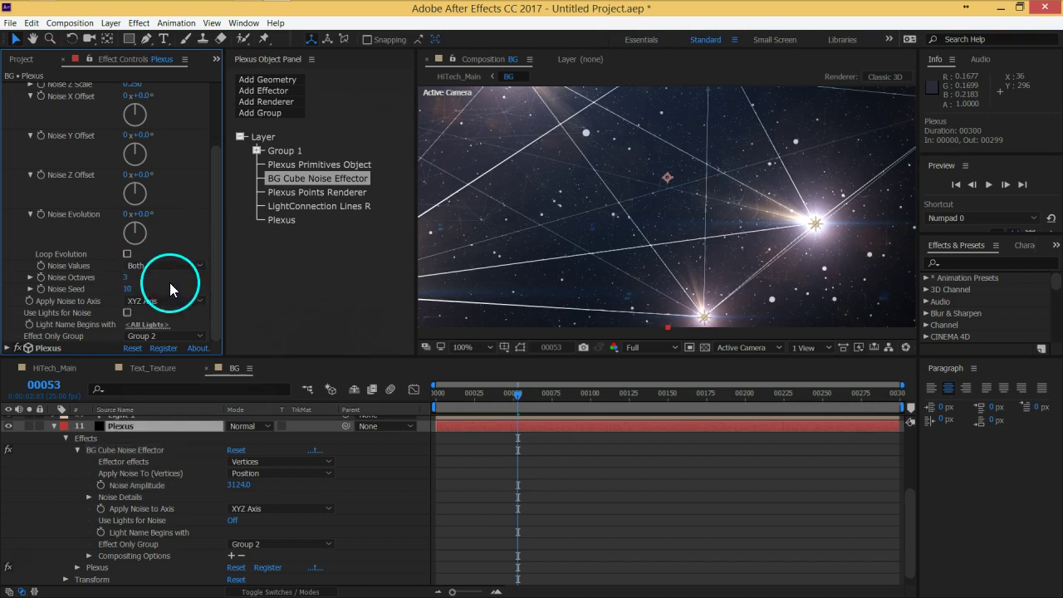
Set the BG Cube Noise Effector's Noise Octaves to 5.
{"action": "left_click", "coordinate": [126, 281]}
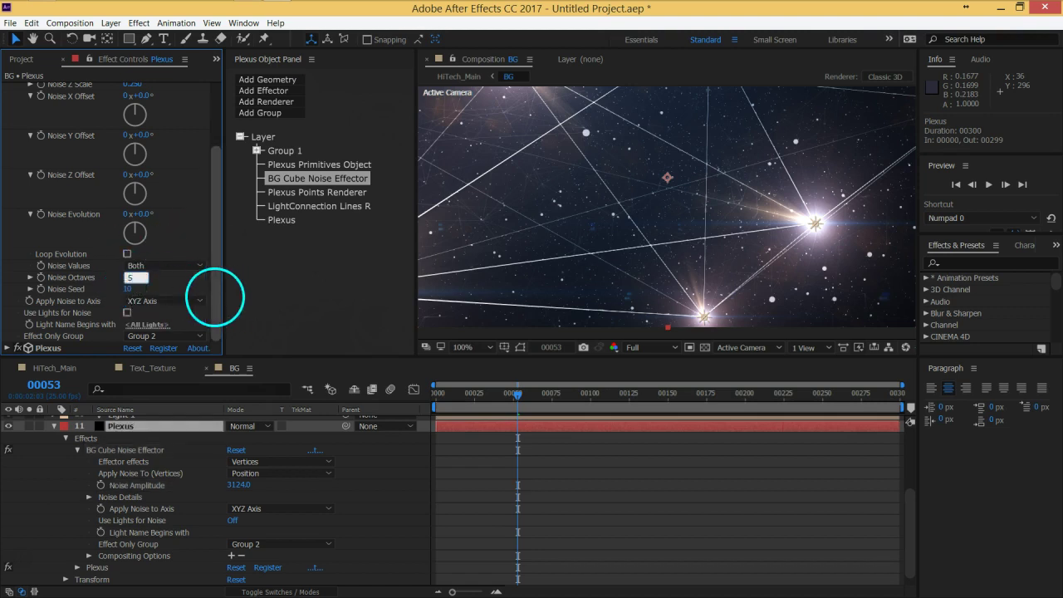
{"action": "left_click", "coordinate": [215, 296]}
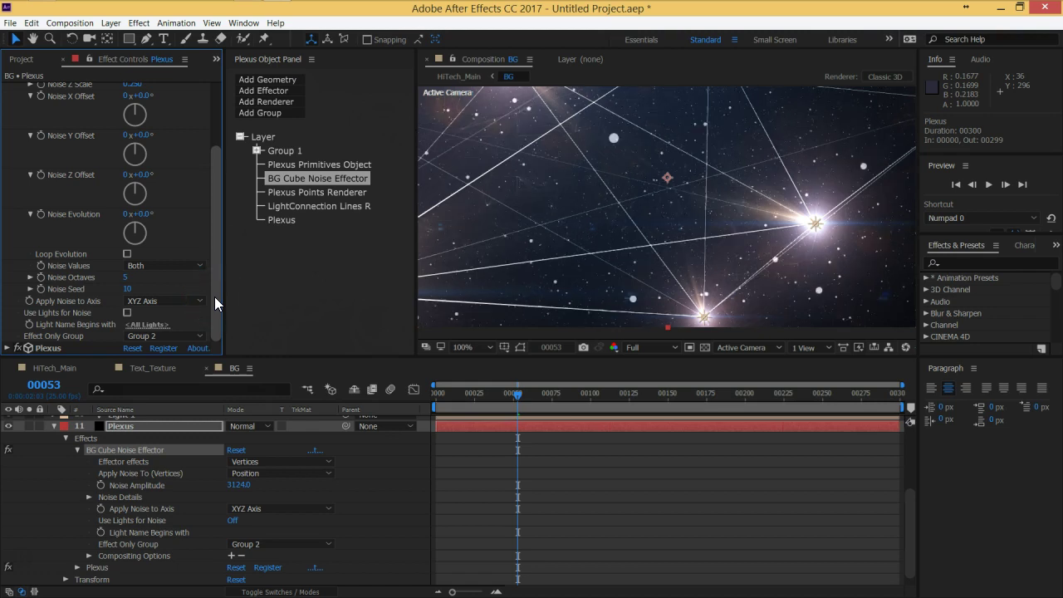
{"action": "left_click", "coordinate": [198, 226]}
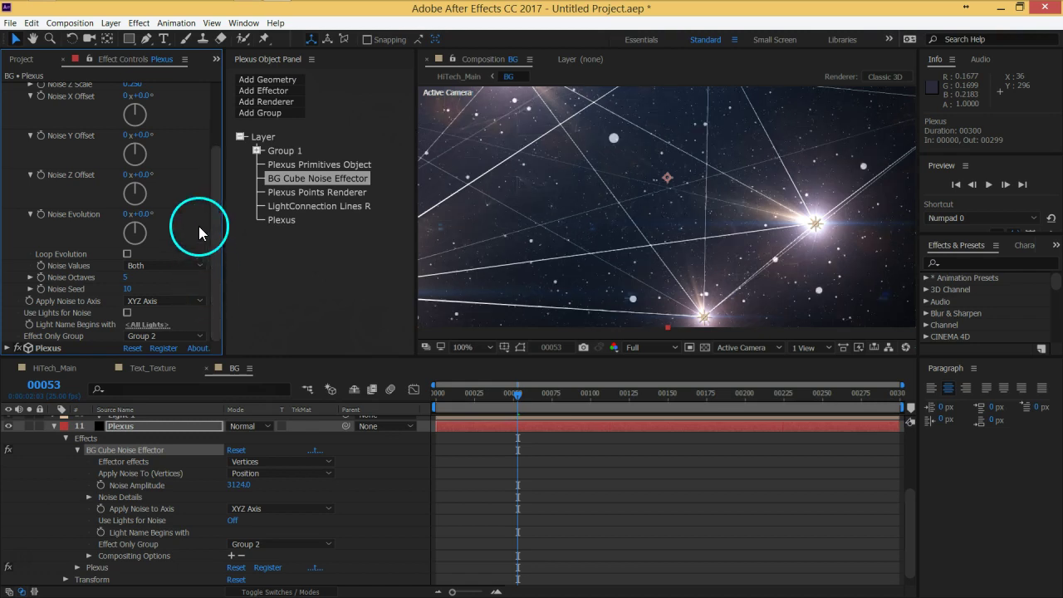
{"action": "left_click", "coordinate": [94, 249]}
{"action": "left_click", "coordinate": [80, 276]}
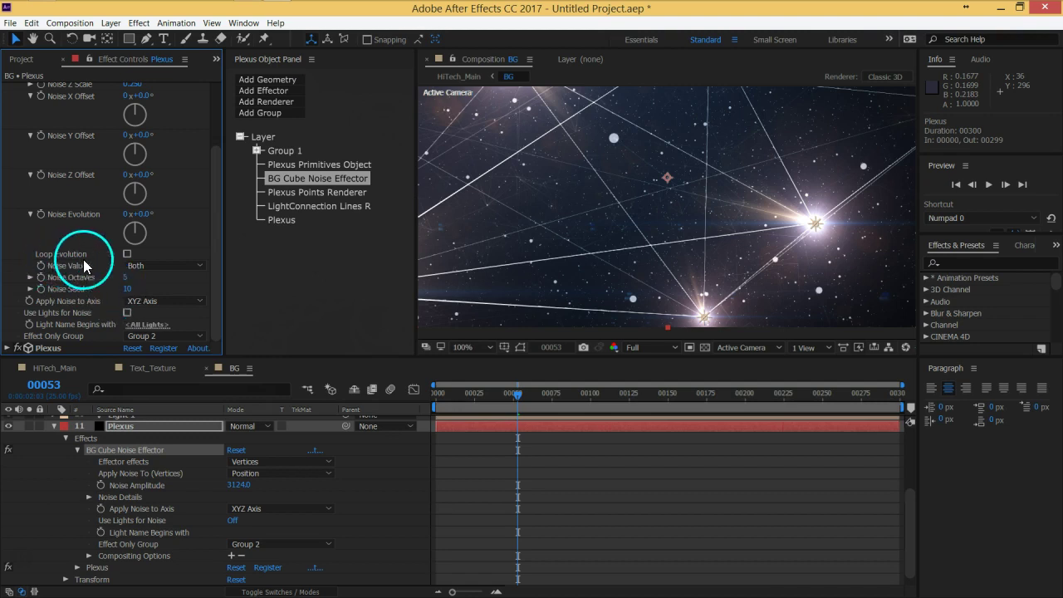
Turn on Loop Evolution for the BG Cube Noise Effector, check a few frames, and return to frame 0.
{"action": "left_click", "coordinate": [126, 254]}
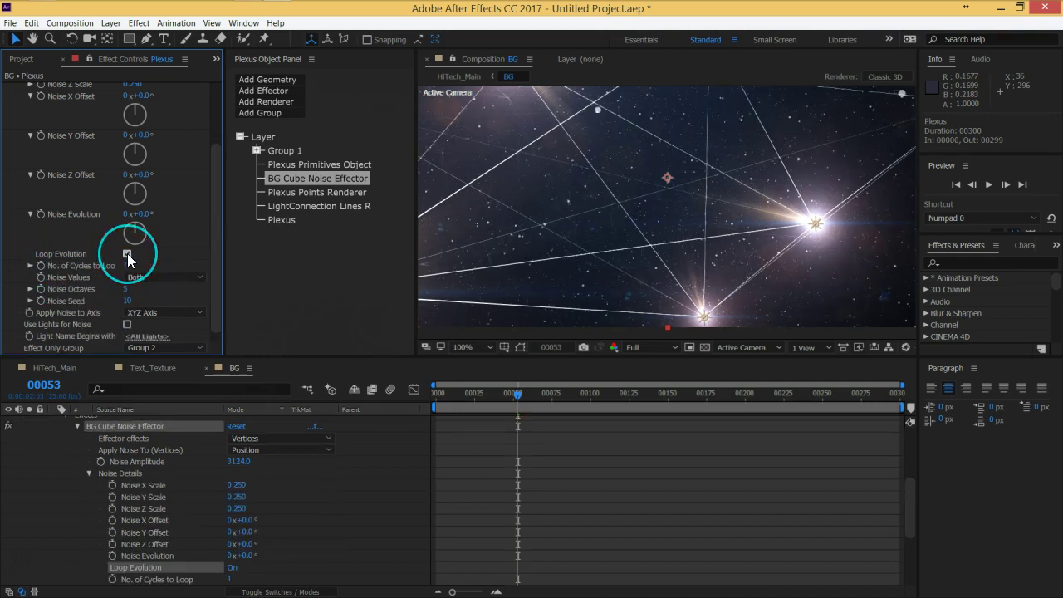
{"action": "left_click", "coordinate": [534, 387]}
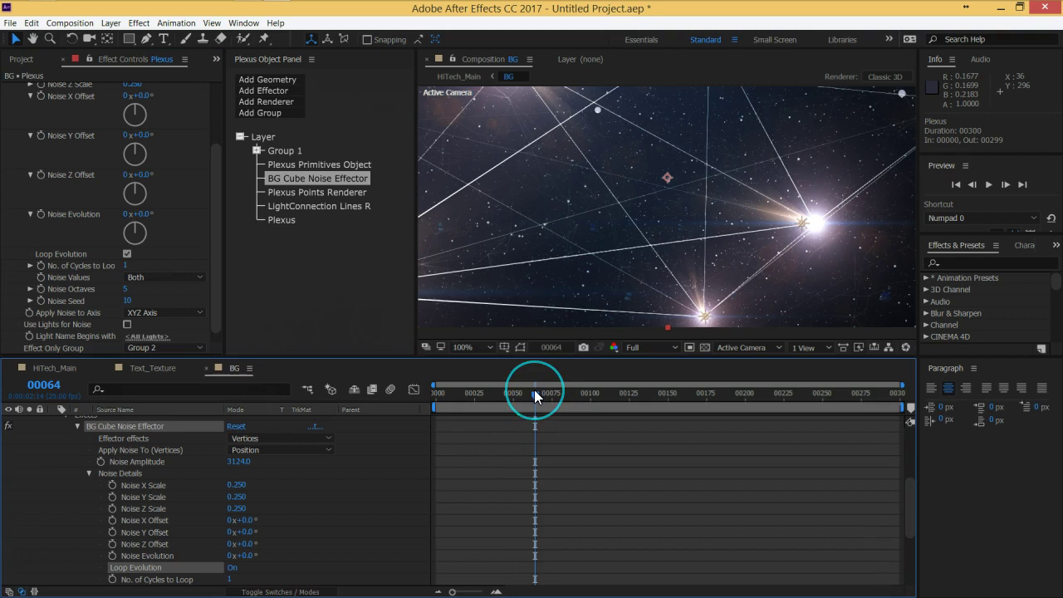
{"action": "left_click", "coordinate": [566, 395]}
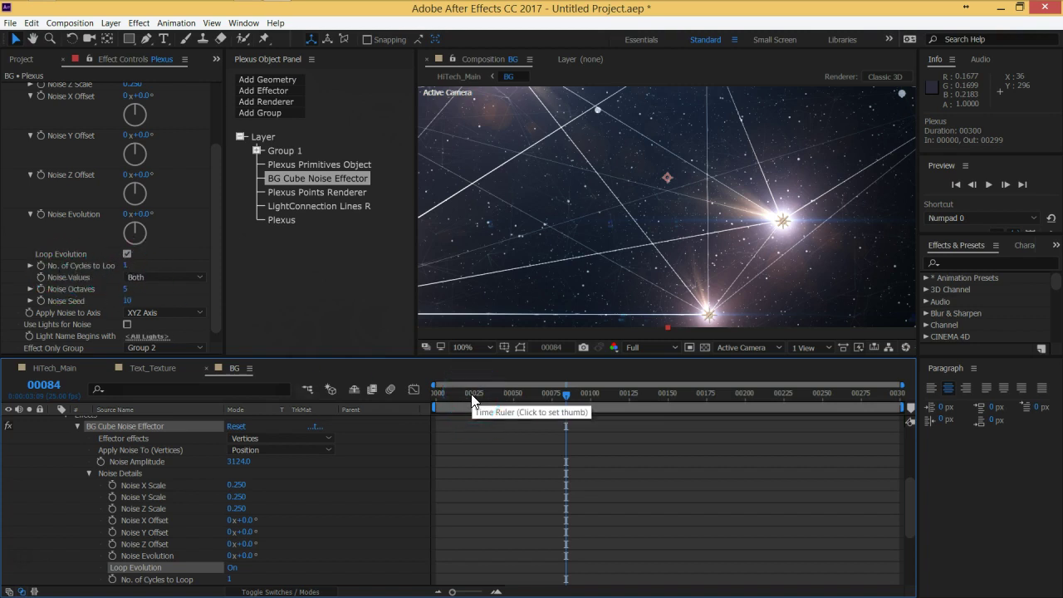
{"action": "left_click_drag", "start_coordinate": [472, 403], "coordinate": [385, 394]}
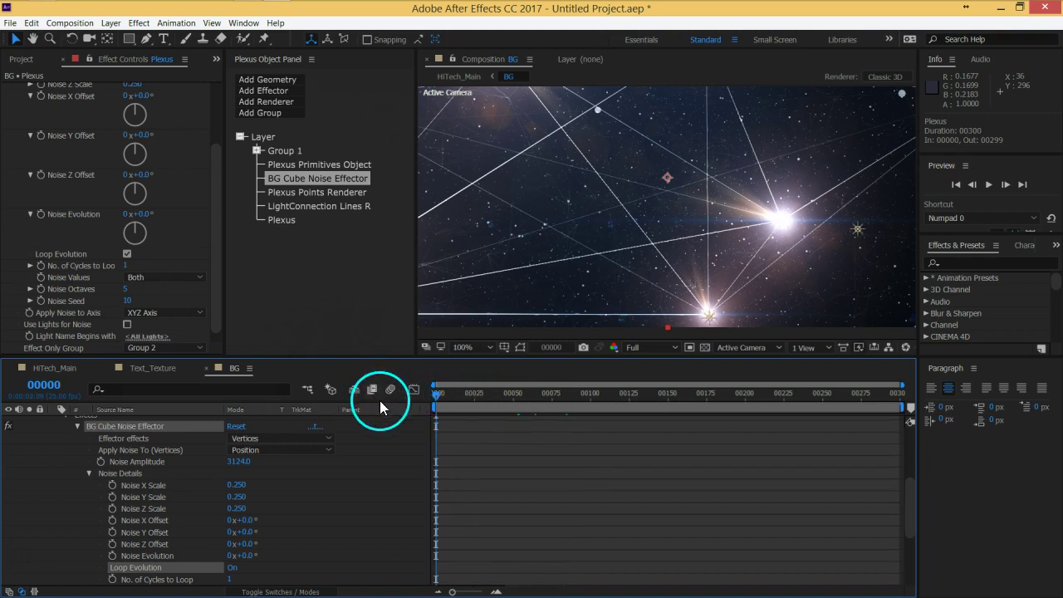
Solo the Plexus layer in the BG composition.
{"action": "left_click", "coordinate": [86, 473]}
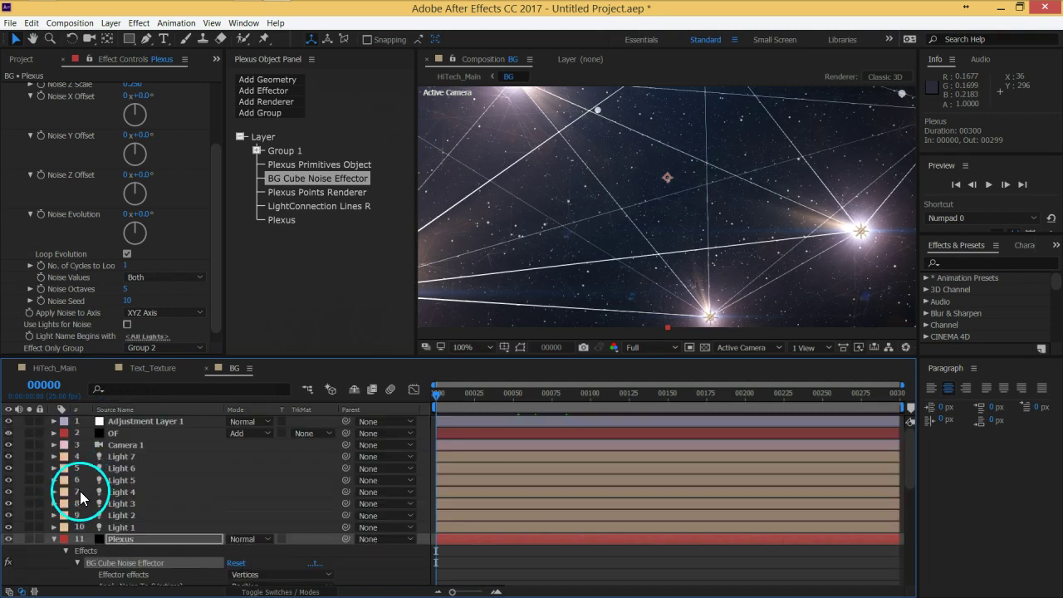
{"action": "left_click", "coordinate": [31, 538]}
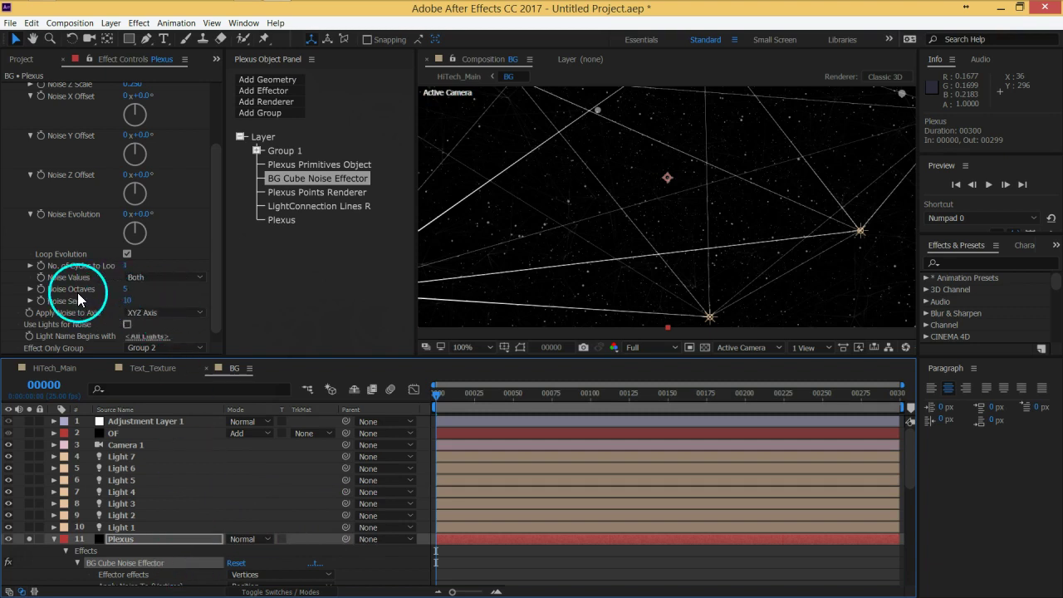
Keyframe the noise effector's number of cycles to loop at frame 0 and set it to 3 at frame 299.
{"action": "left_click", "coordinate": [41, 265]}
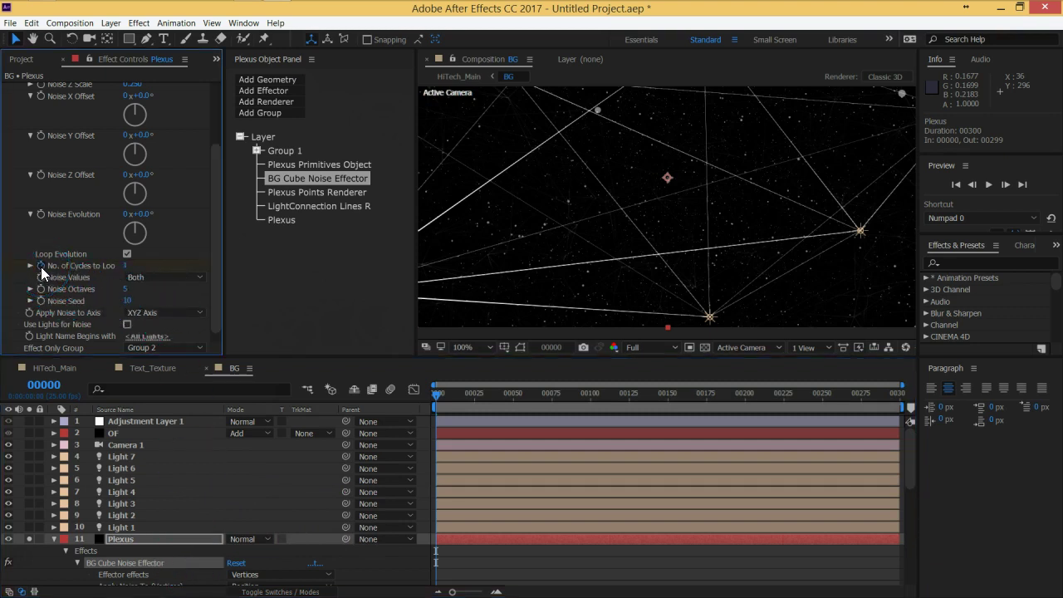
{"action": "left_click", "coordinate": [895, 394]}
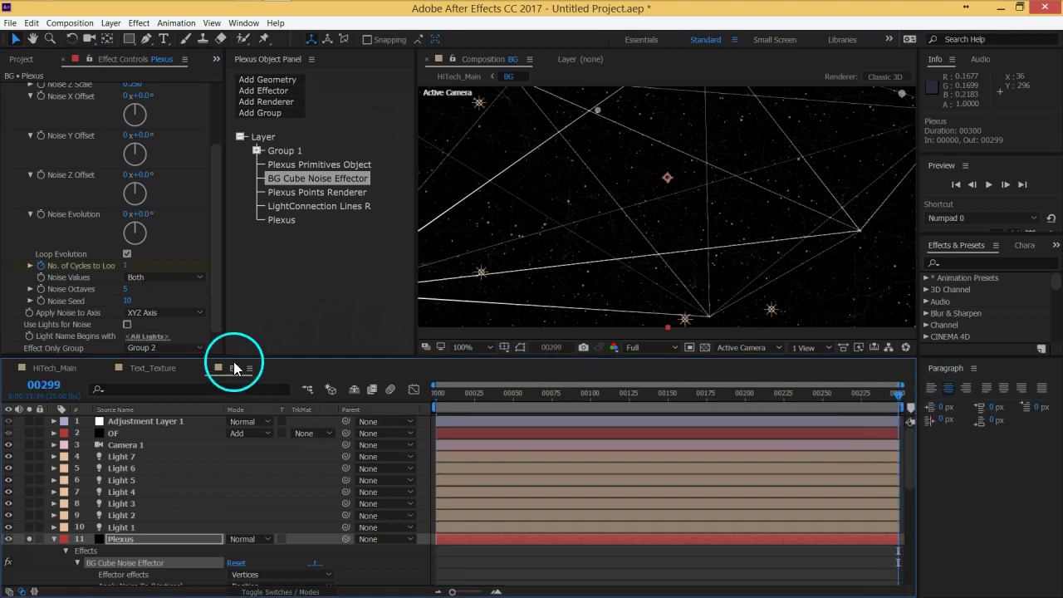
{"action": "left_click", "coordinate": [129, 266]}
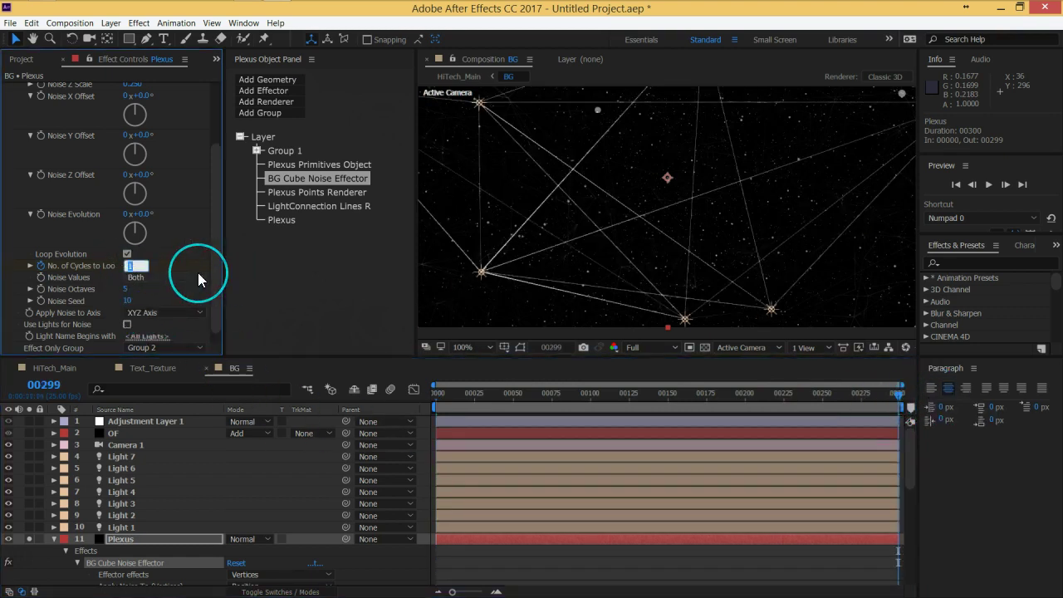
{"action": "type", "text": "3"}
{"action": "key", "text": "Return"}
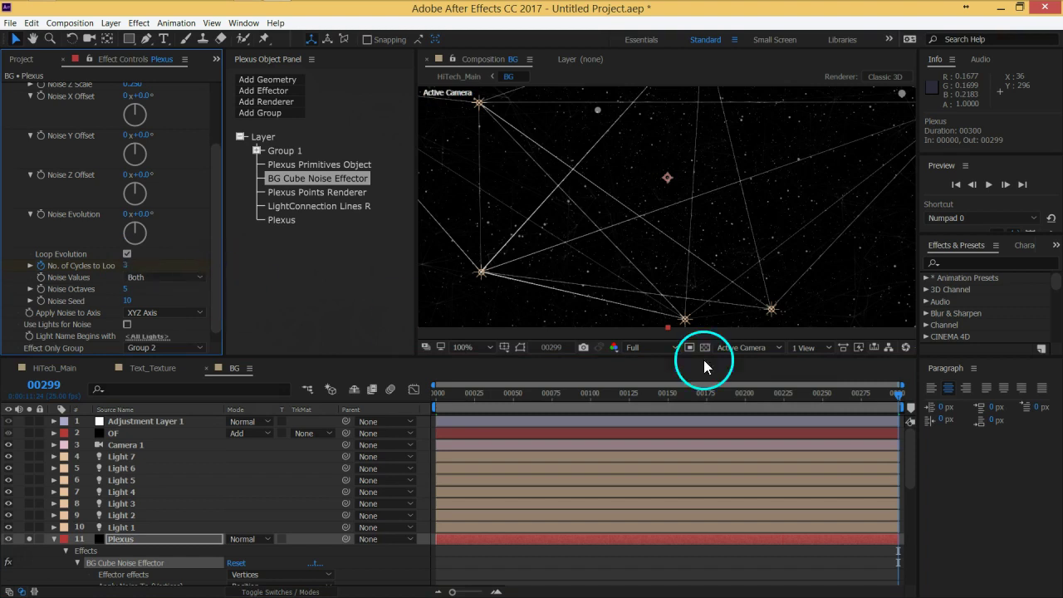
Check the motion back to frame 136, remove the loop-cycle keyframes, and raise Noise Octaves to 10.
{"action": "left_click_drag", "start_coordinate": [895, 397], "coordinate": [801, 394]}
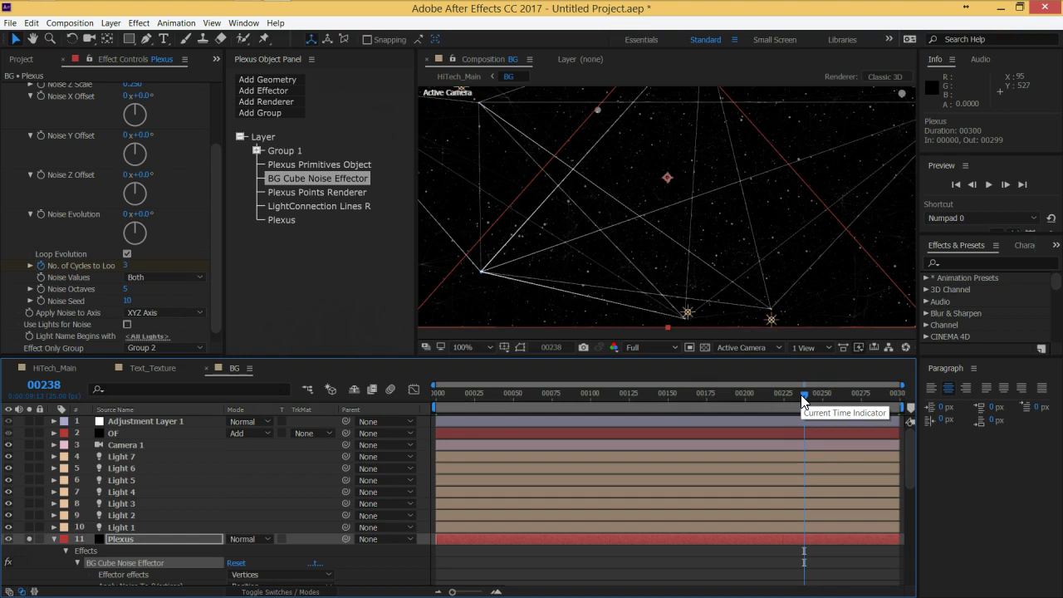
{"action": "left_click_drag", "start_coordinate": [804, 396], "coordinate": [649, 405]}
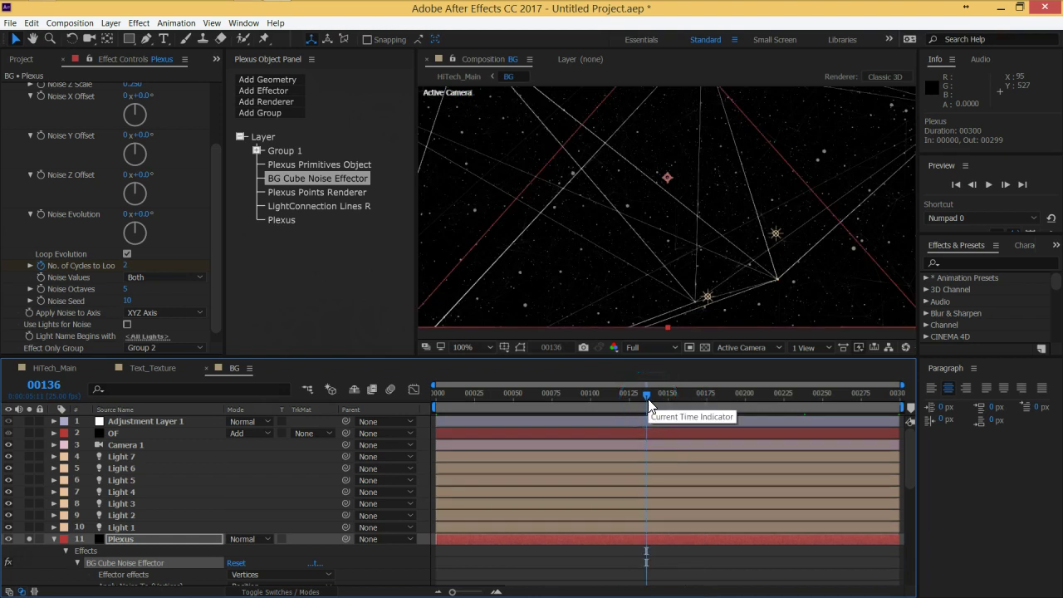
{"action": "left_click", "coordinate": [40, 267]}
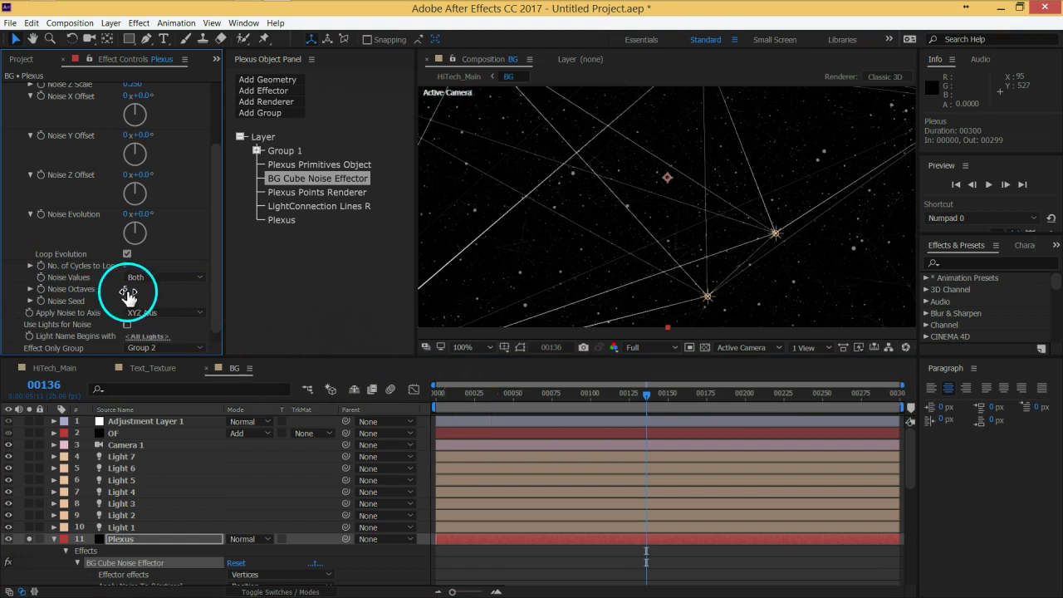
{"action": "left_click_drag", "start_coordinate": [136, 294], "coordinate": [137, 294]}
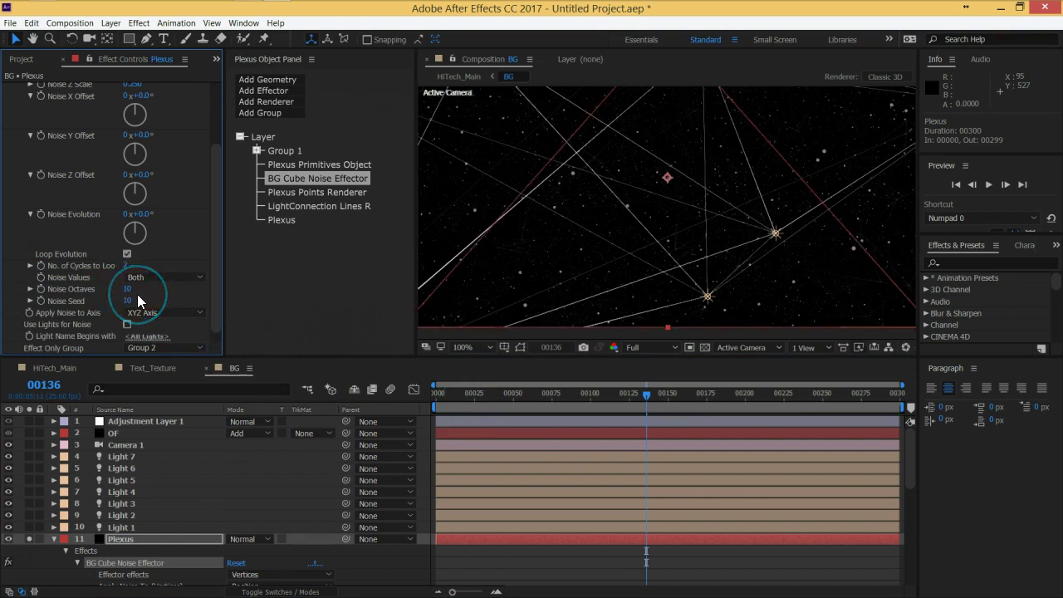
{"action": "mouse_move", "coordinate": [166, 295]}
{"action": "left_mouse_down"}
{"action": "mouse_move", "coordinate": [192, 240]}
{"action": "mouse_move", "coordinate": [219, 244]}
{"action": "mouse_move", "coordinate": [59, 232]}
{"action": "left_mouse_up"}
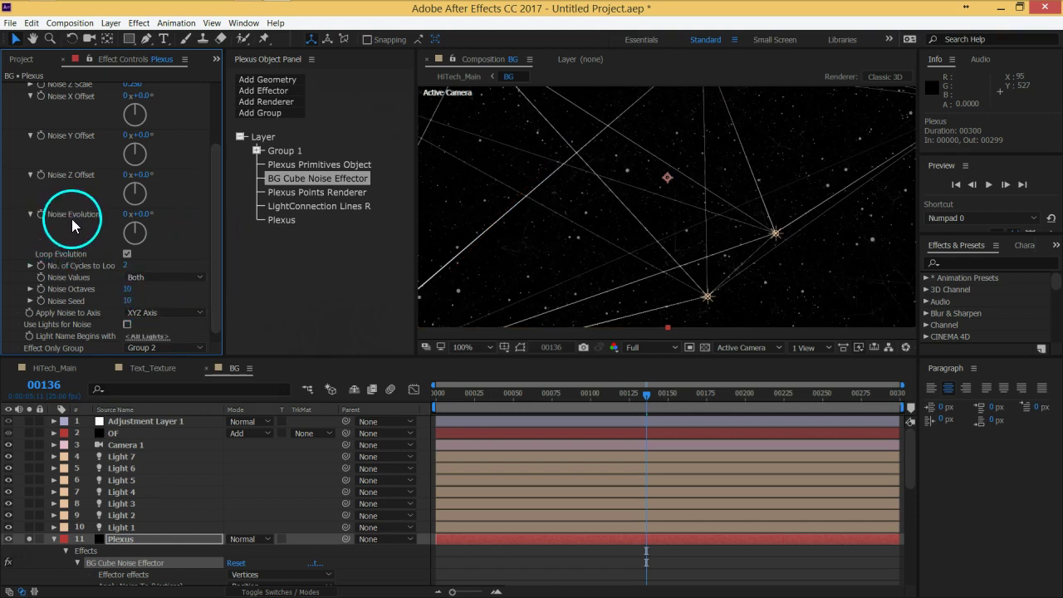
Drive Noise Evolution with the expression time*200 and preview the animation from frame 0.
{"action": "key", "text": "Home"}
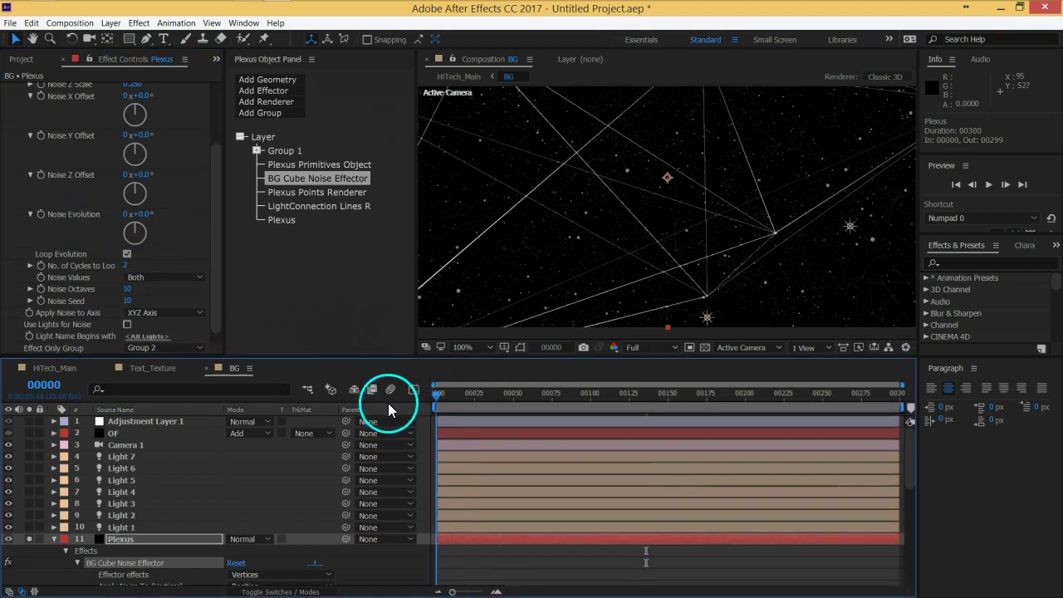
{"action": "left_click", "coordinate": [41, 215], "text": "alt"}
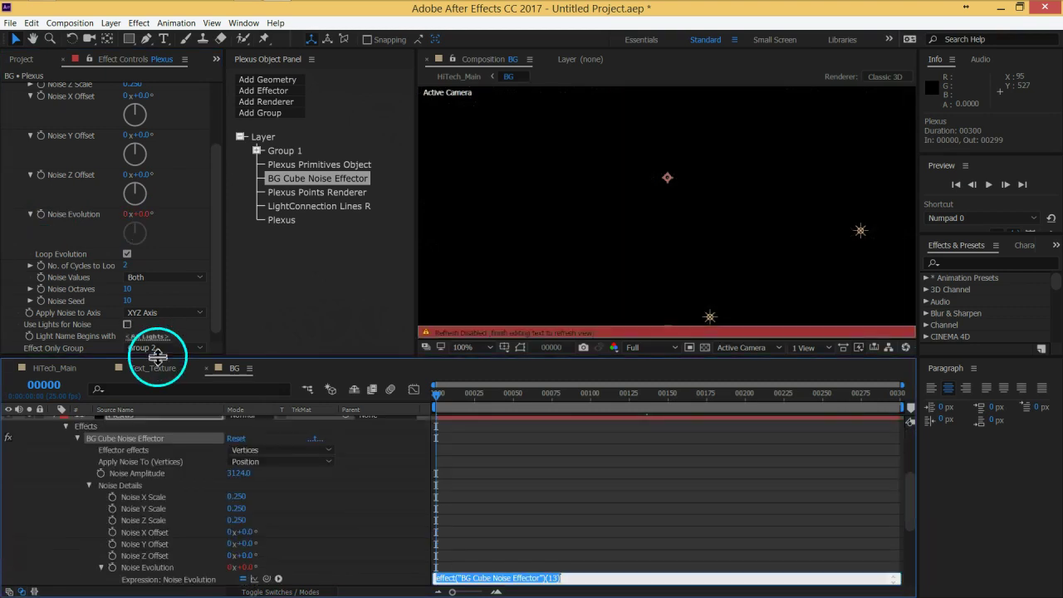
{"action": "type", "text": "time"}
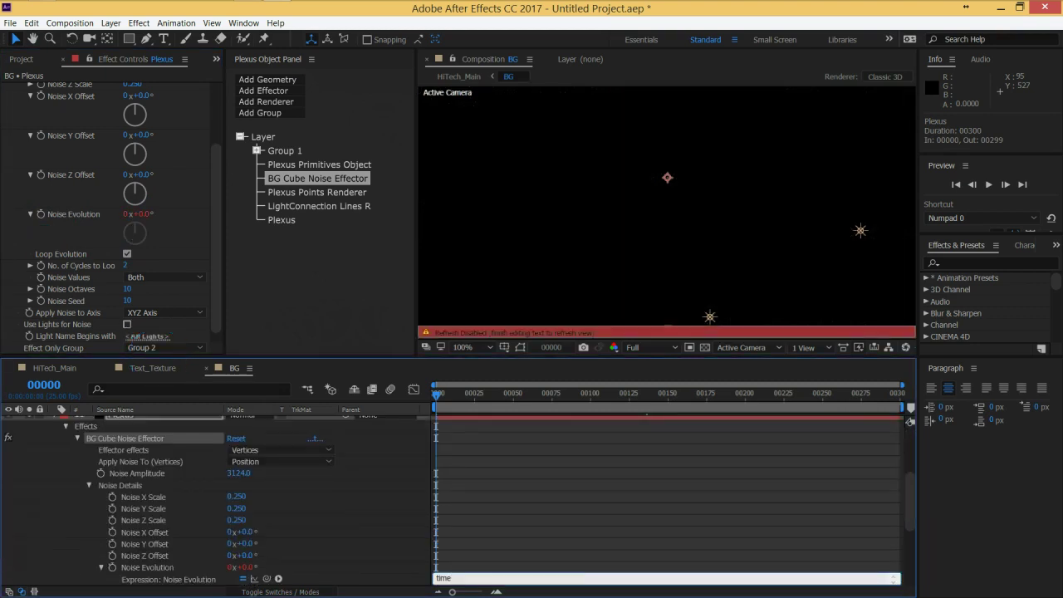
{"action": "type", "text": "*200"}
{"action": "key", "text": "KP_Enter"}
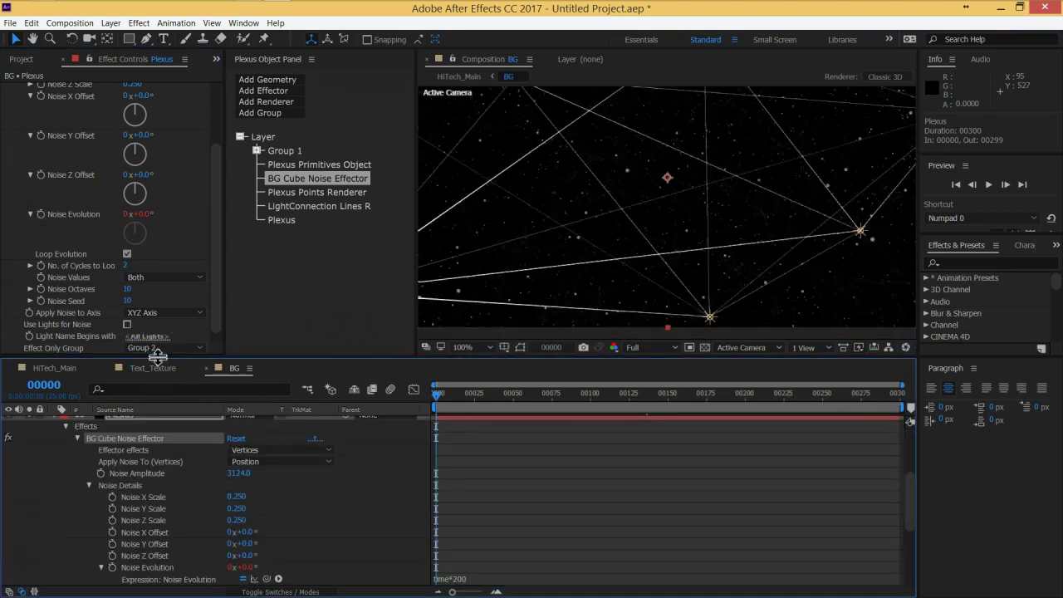
{"action": "key", "text": "KP_0"}
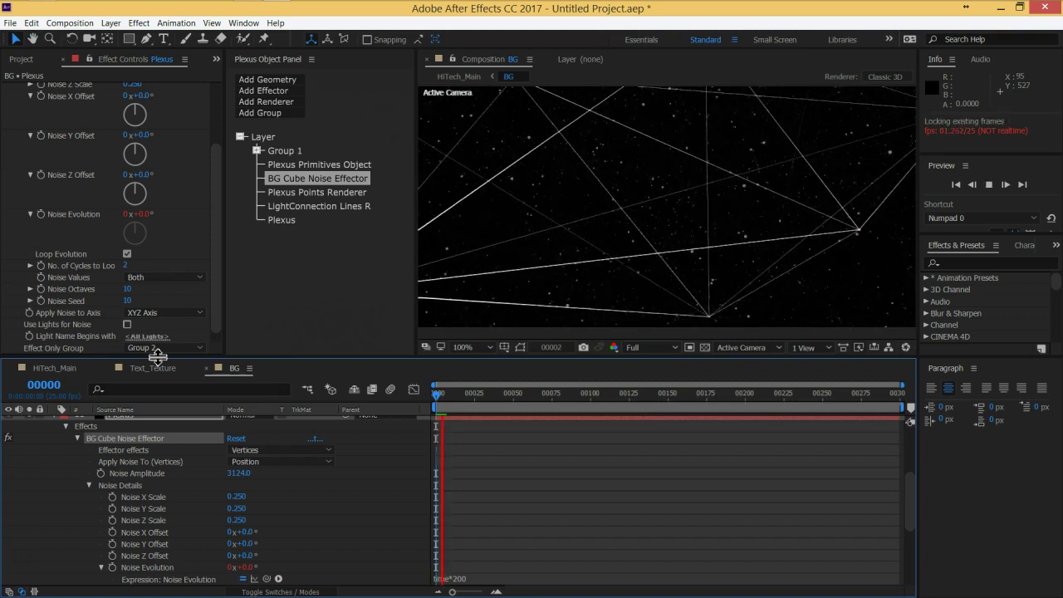
{"action": "left_click", "coordinate": [89, 359]}
Change the Noise Evolution expression to time*10 and preview the motion.
{"action": "left_click", "coordinate": [476, 571]}
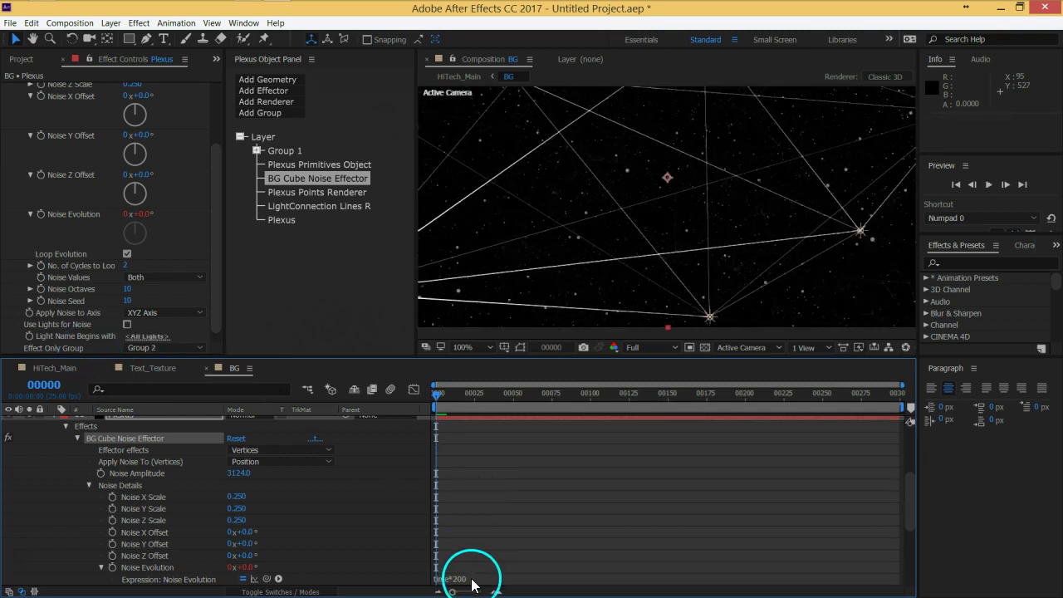
{"action": "key", "text": "BackSpace"}
{"action": "key", "text": "BackSpace"}
{"action": "key", "text": "BackSpace"}
{"action": "key", "text": "BackSpace"}
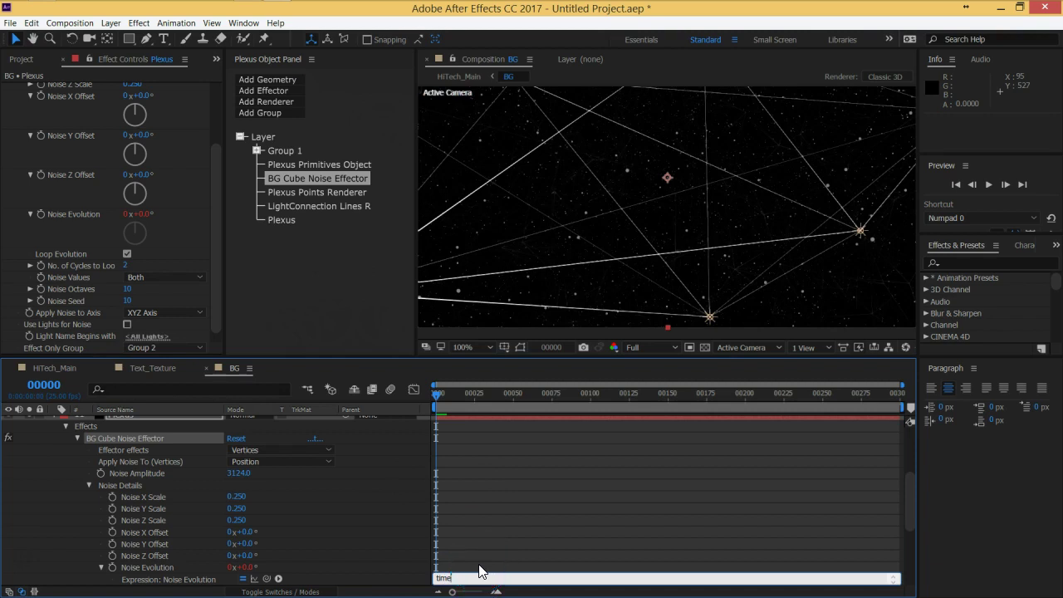
{"action": "type", "text": "*10"}
{"action": "left_click", "coordinate": [480, 567]}
{"action": "key", "text": "space"}
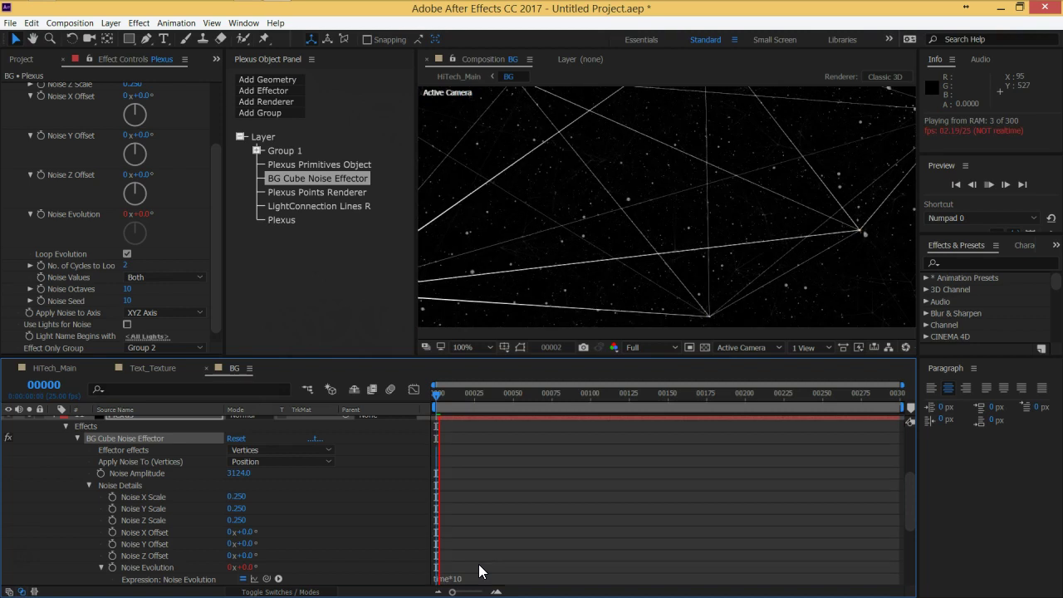
{"action": "key", "text": "space"}
Adjust the number of loop cycles, turn off Loop Evolution, and preview the points' motion.
{"action": "left_click_drag", "start_coordinate": [124, 274], "coordinate": [159, 277]}
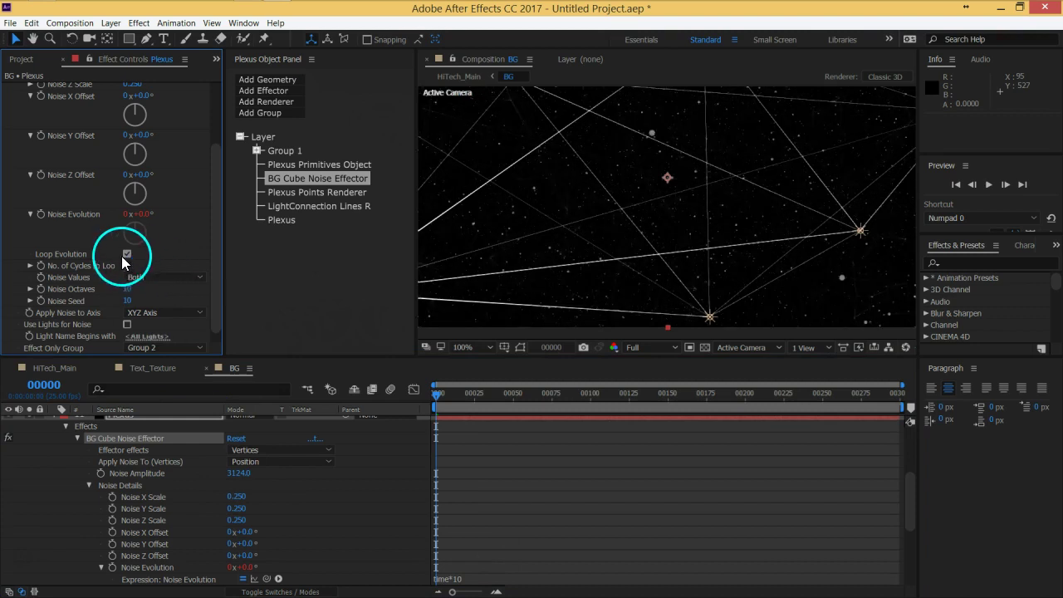
{"action": "left_click", "coordinate": [128, 253]}
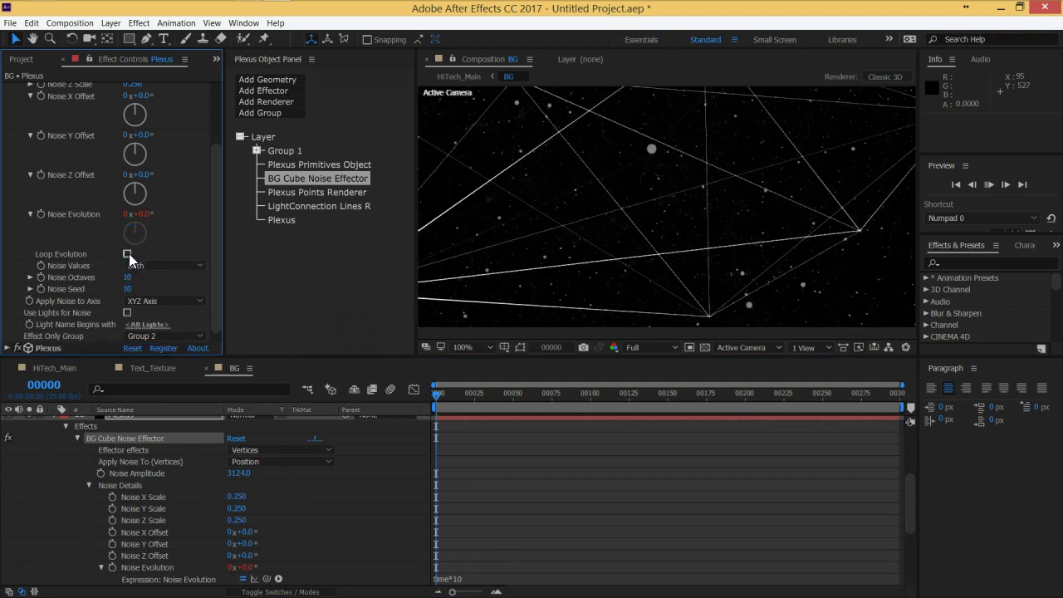
{"action": "key", "text": "KP_0"}
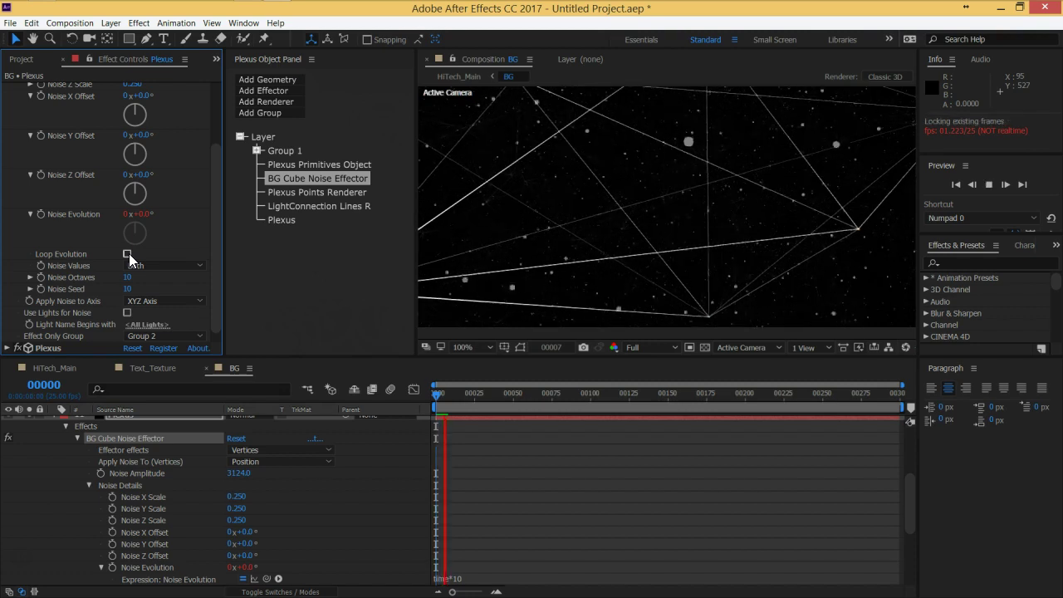
{"action": "left_click", "coordinate": [289, 427]}
Change the Noise Evolution expression to time*3 and preview the motion.
{"action": "left_click", "coordinate": [472, 578]}
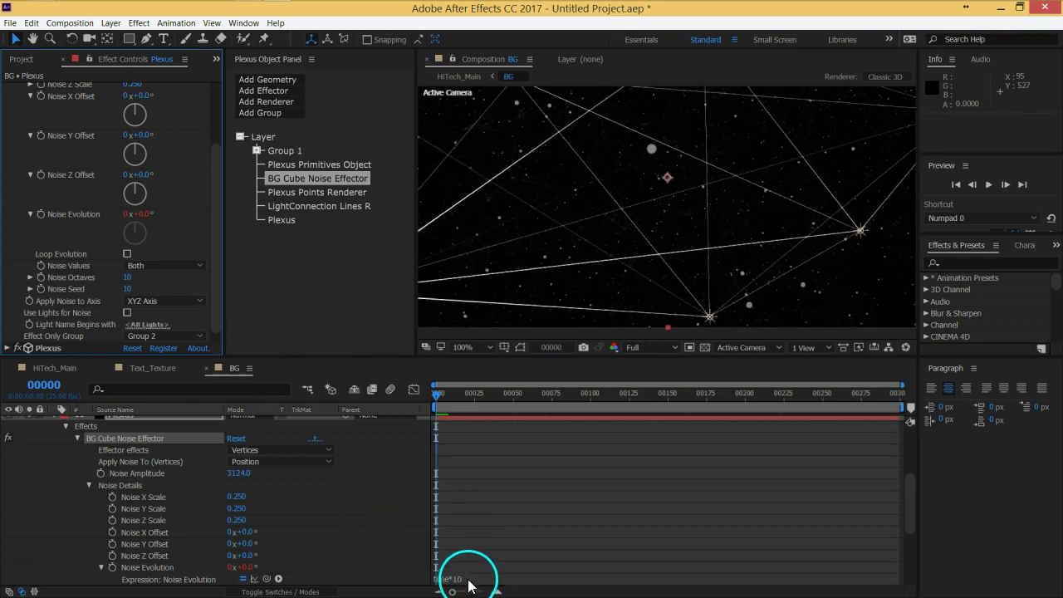
{"action": "key", "text": "BackSpace"}
{"action": "key", "text": "BackSpace"}
{"action": "type", "text": "3"}
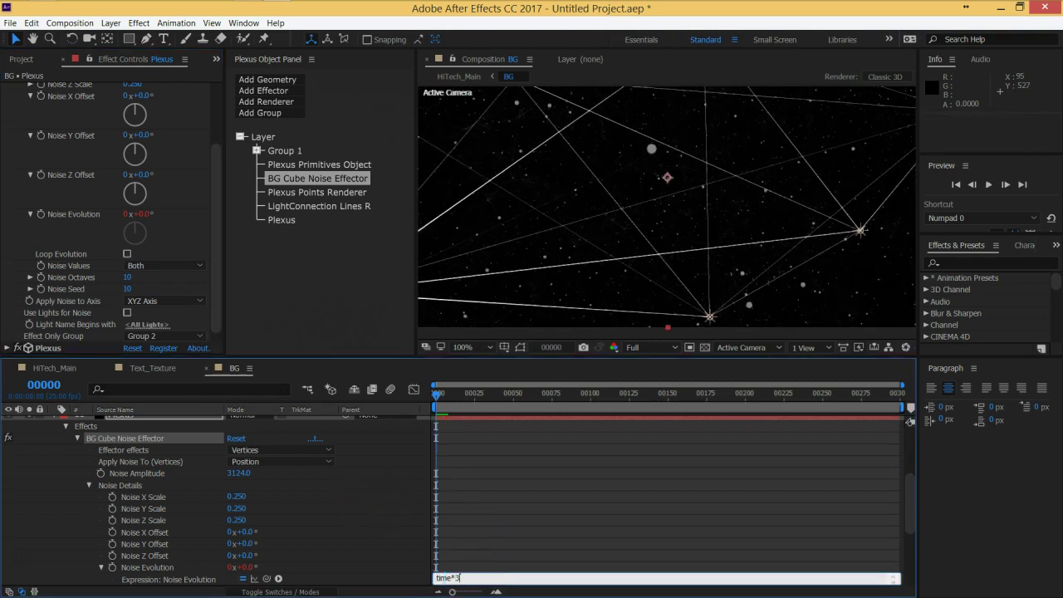
{"action": "key", "text": "KP_Enter"}
{"action": "key", "text": "KP_0"}
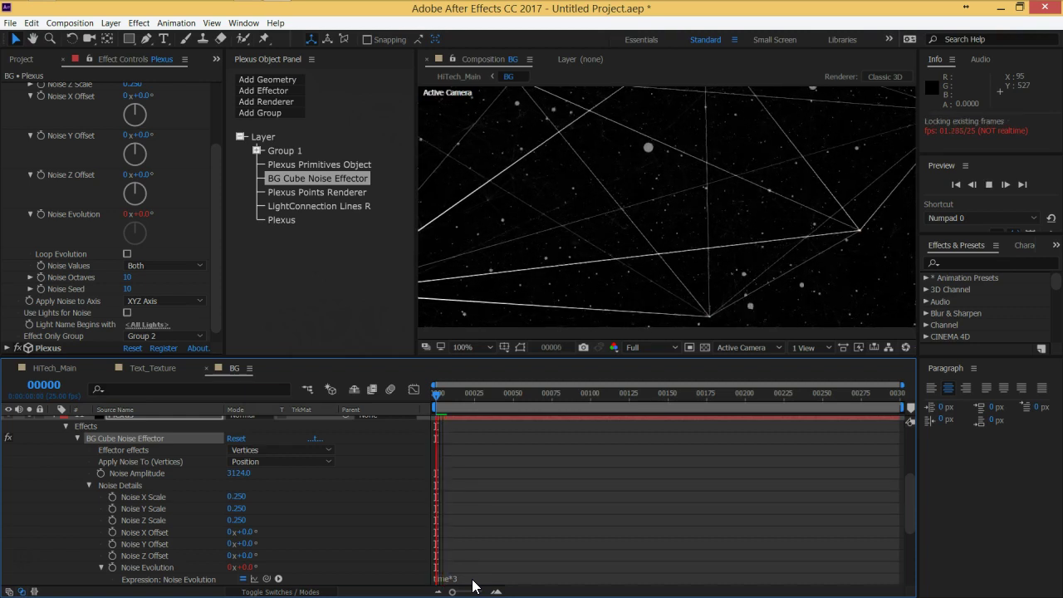
{"action": "left_click", "coordinate": [427, 577]}
Lower the BG Cube Noise Effector's Noise Octaves to 5 and preview the animation.
{"action": "left_click", "coordinate": [150, 308]}
{"action": "left_click", "coordinate": [187, 291]}
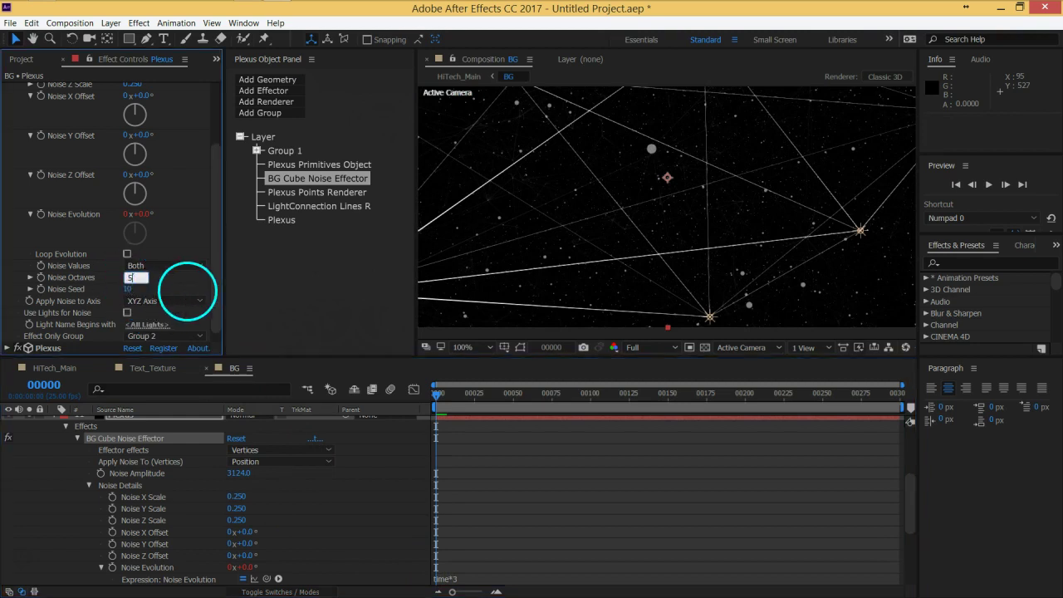
{"action": "key", "text": "space"}
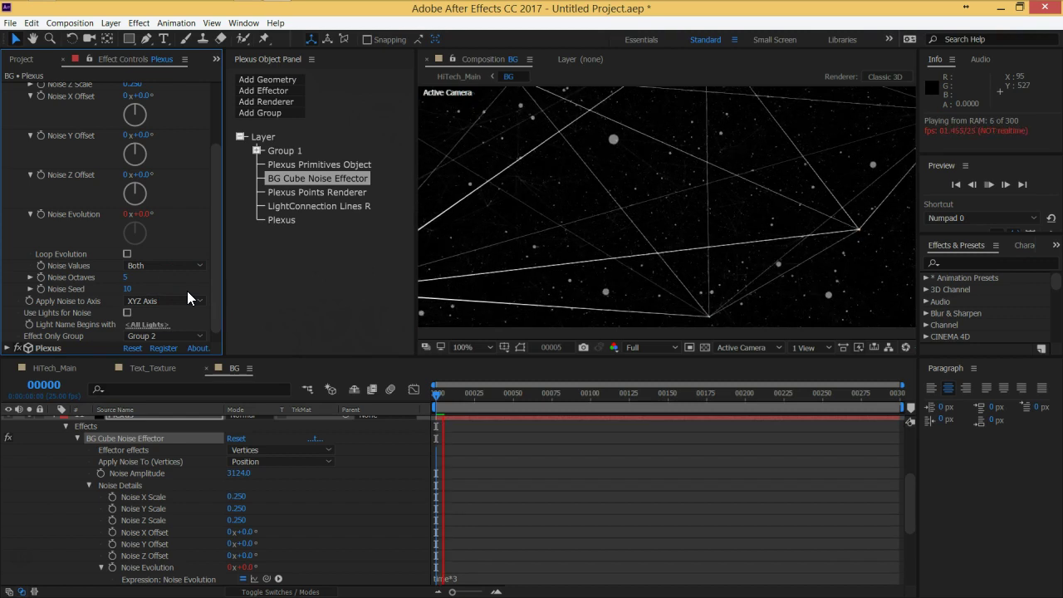
Stop the preview and set the Plexus Points Renderer's Points Size to 0.5.
{"action": "left_click", "coordinate": [357, 260]}
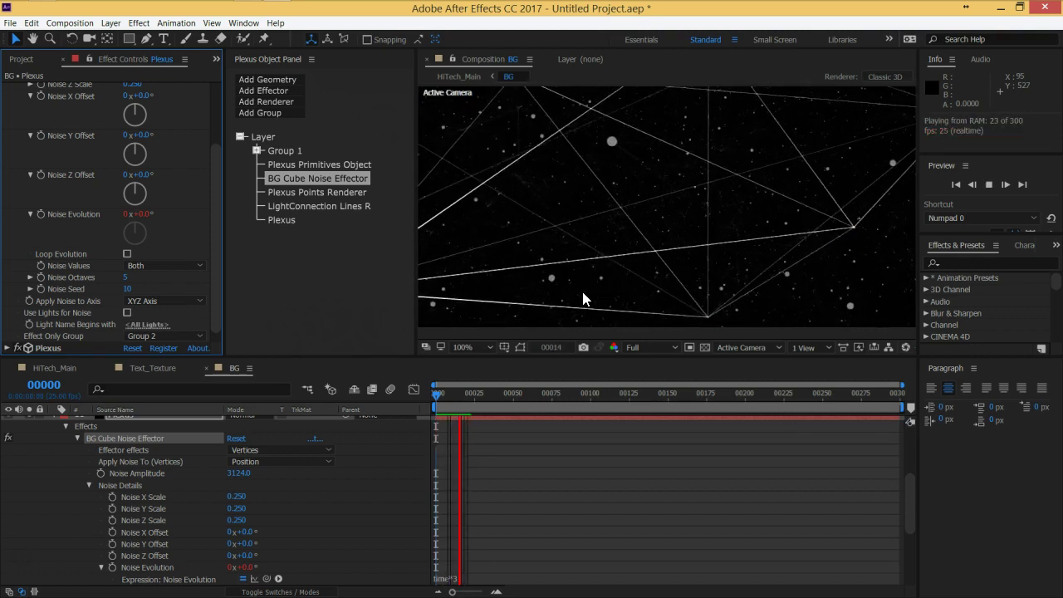
{"action": "left_click", "coordinate": [573, 247]}
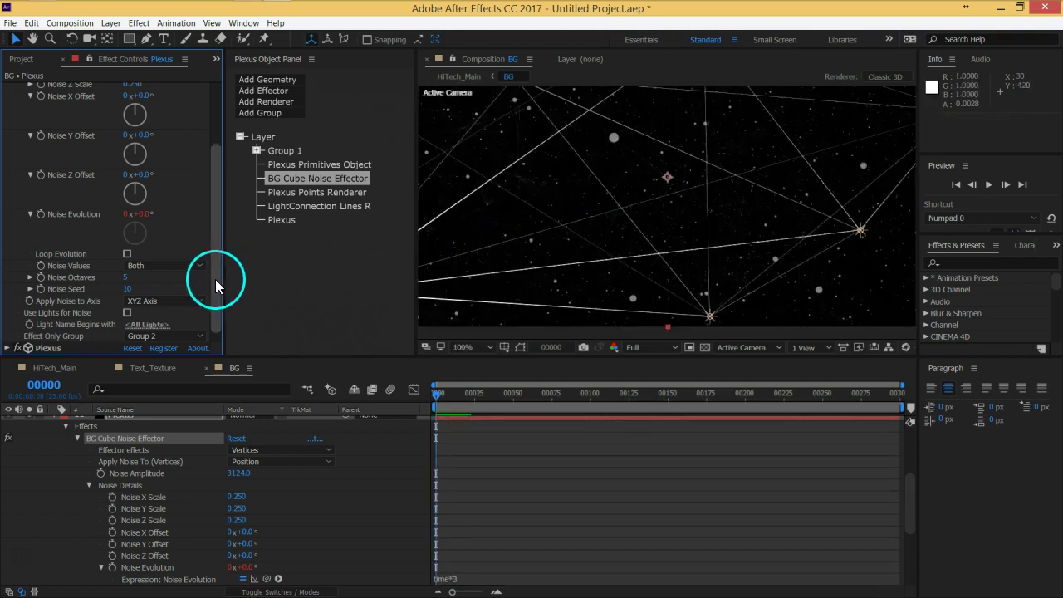
{"action": "scroll", "coordinate": [216, 285], "scroll_direction": "up", "scroll_amount": 2}
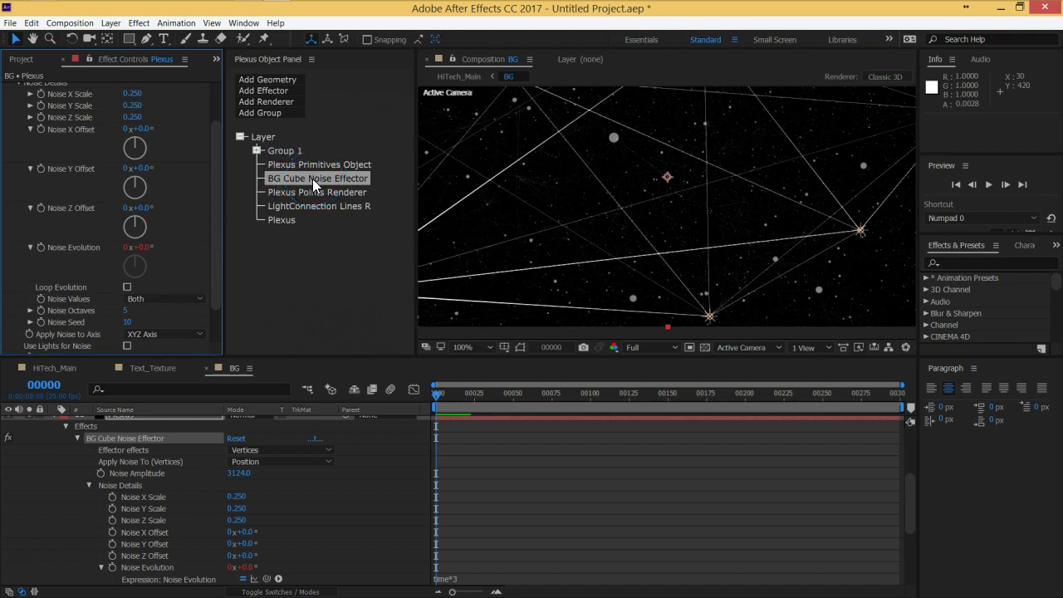
{"action": "left_click", "coordinate": [314, 193]}
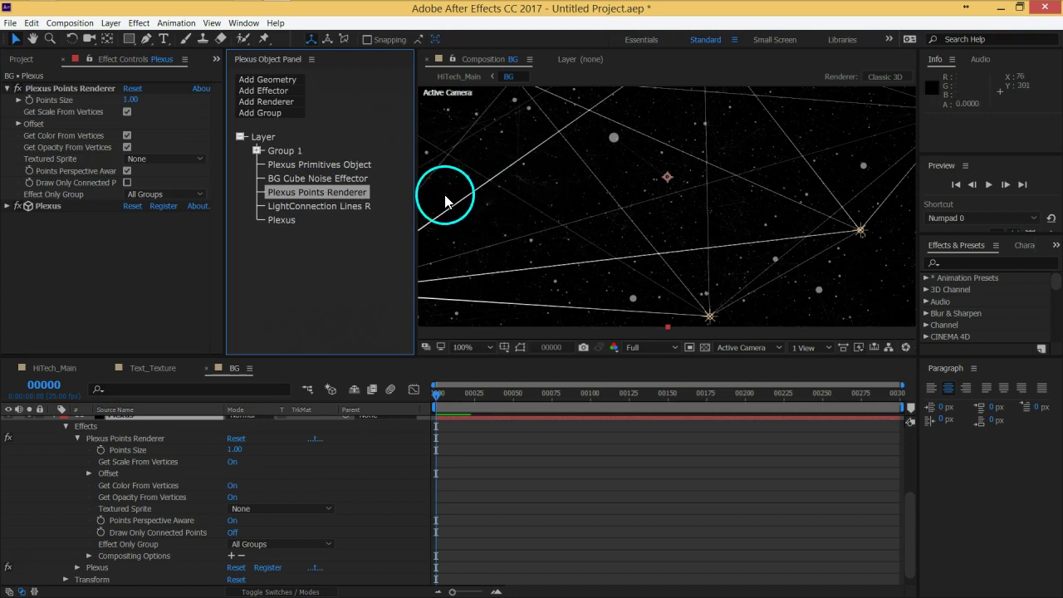
{"action": "left_click", "coordinate": [132, 101]}
{"action": "type", "text": "0.5"}
{"action": "key", "text": "Return"}
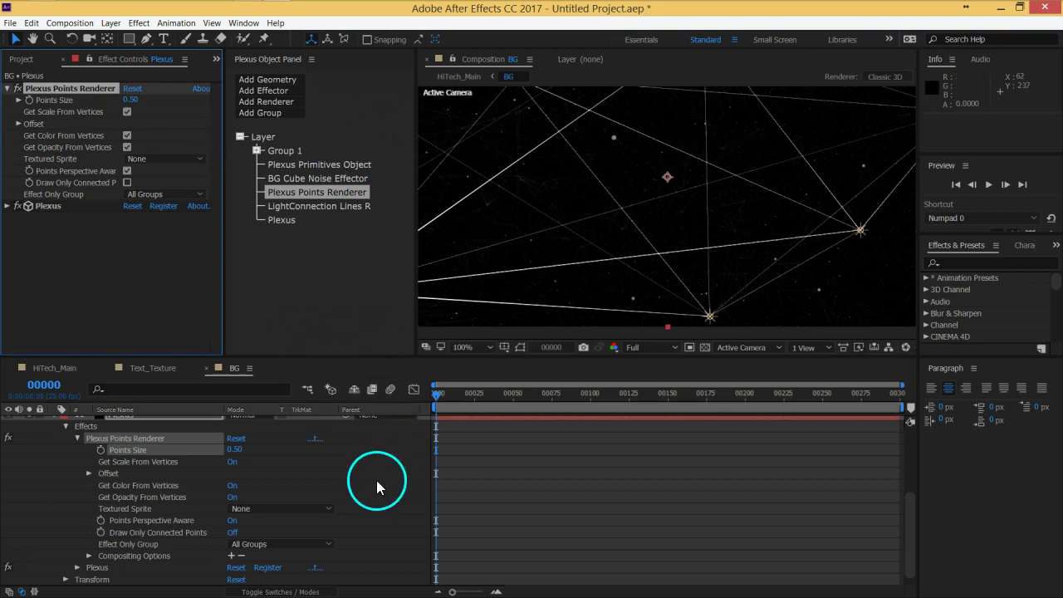
Expand the Plexus effect's Shading settings and widen the effect settings area to read the Unified Rendering option.
{"action": "left_click", "coordinate": [9, 206]}
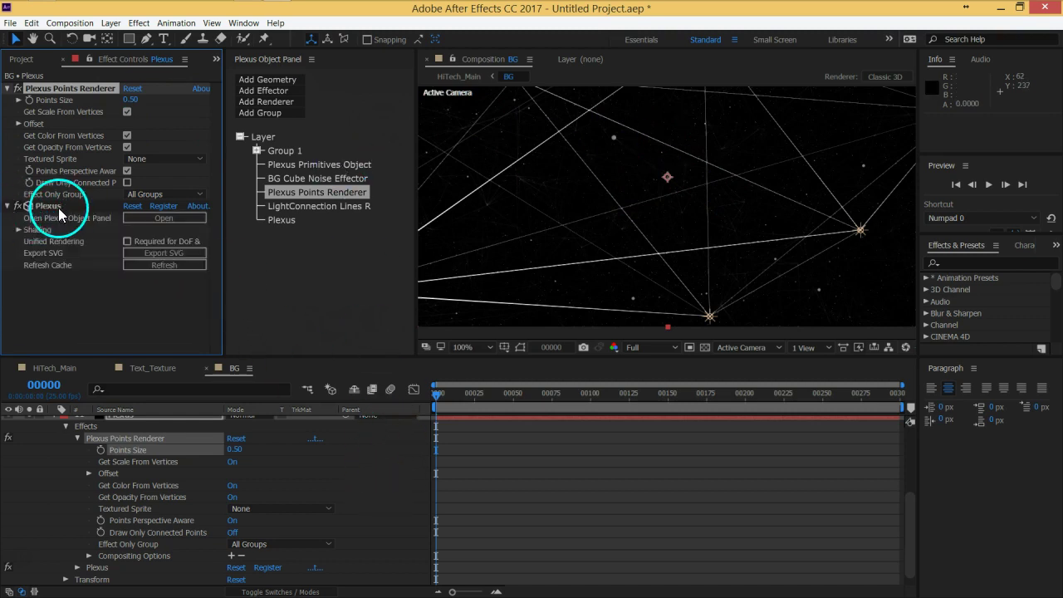
{"action": "left_click", "coordinate": [20, 230]}
{"action": "left_click", "coordinate": [43, 246]}
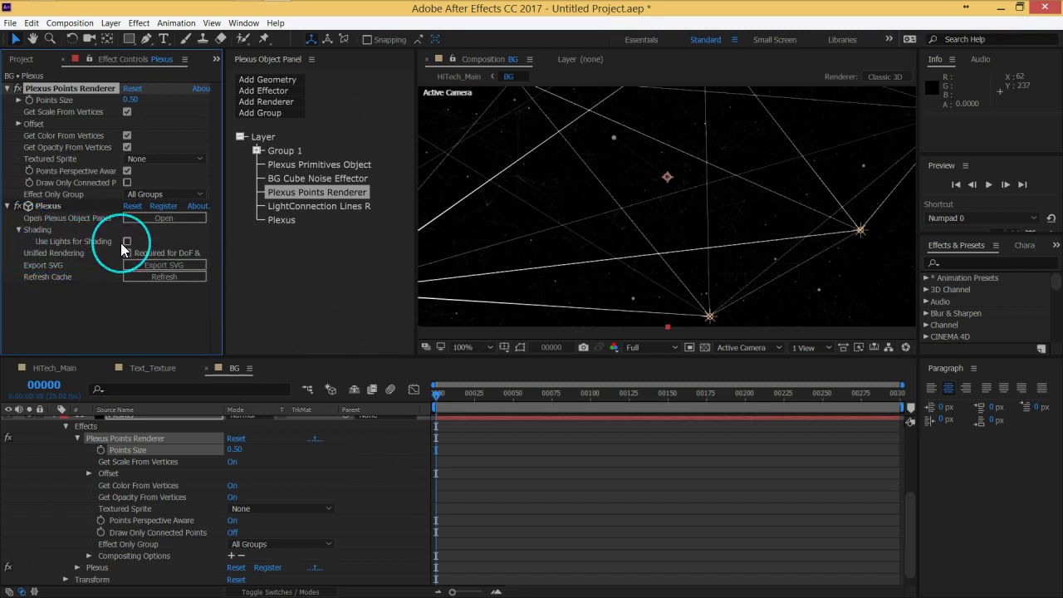
{"action": "left_click", "coordinate": [156, 257]}
{"action": "left_click_drag", "start_coordinate": [225, 263], "coordinate": [263, 263]}
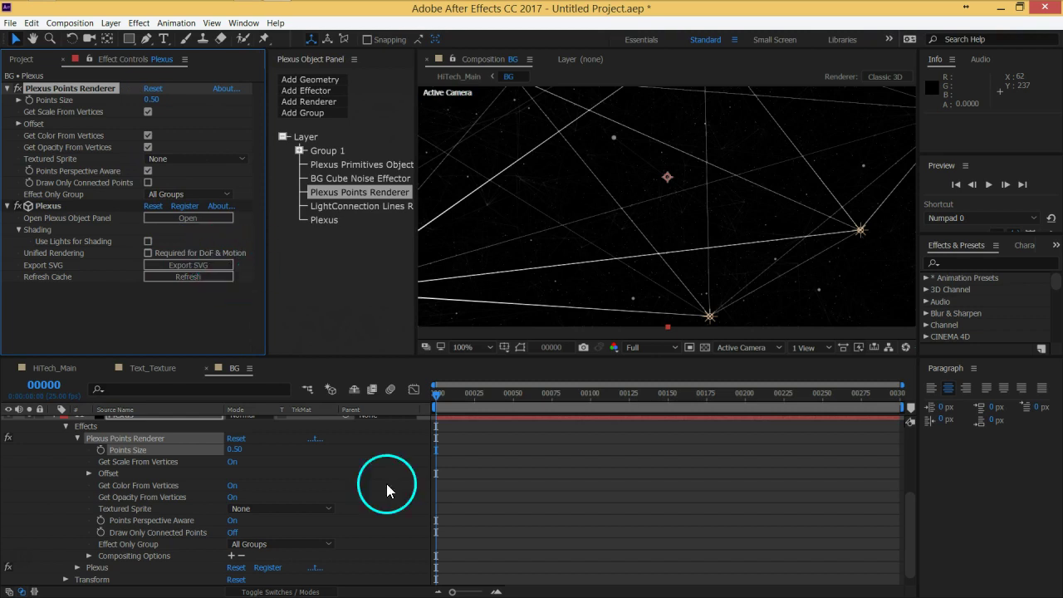
Collapse the Plexus layer's properties and turn off its solo to view the full composition.
{"action": "scroll", "coordinate": [384, 492], "scroll_direction": "up", "scroll_amount": 5}
{"action": "left_click", "coordinate": [55, 540]}
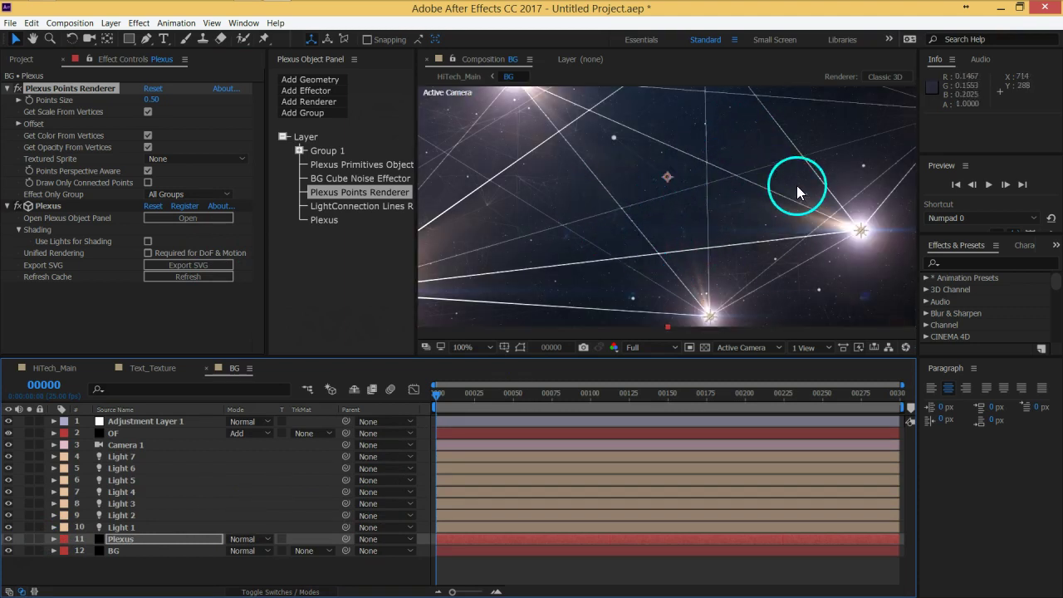
{"action": "left_click_drag", "start_coordinate": [684, 197], "coordinate": [563, 271]}
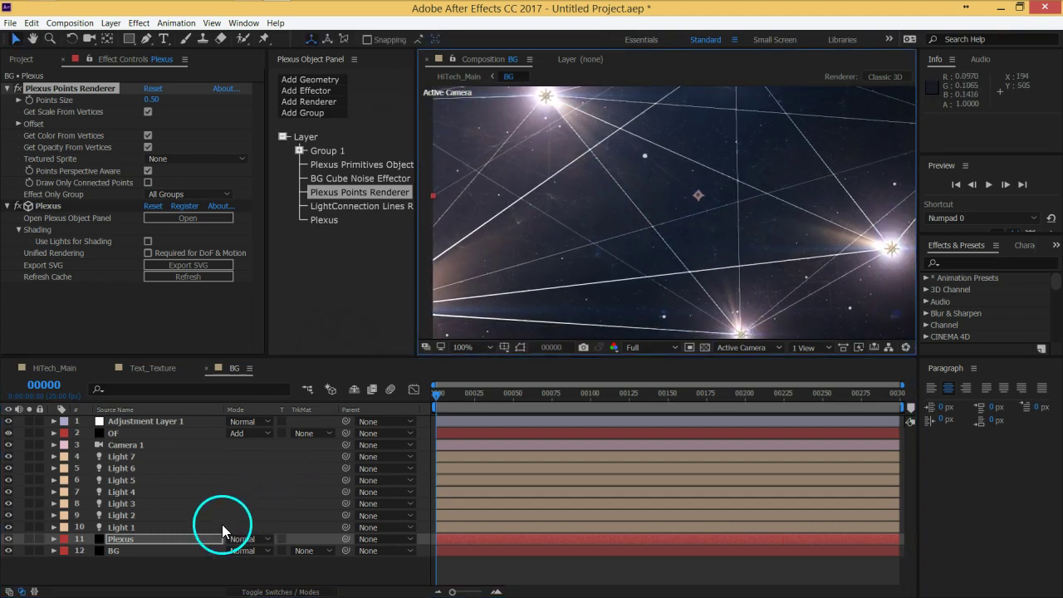
Add a Lines renderer to the Plexus layer and select it in the widened object list.
{"action": "left_click", "coordinate": [141, 540]}
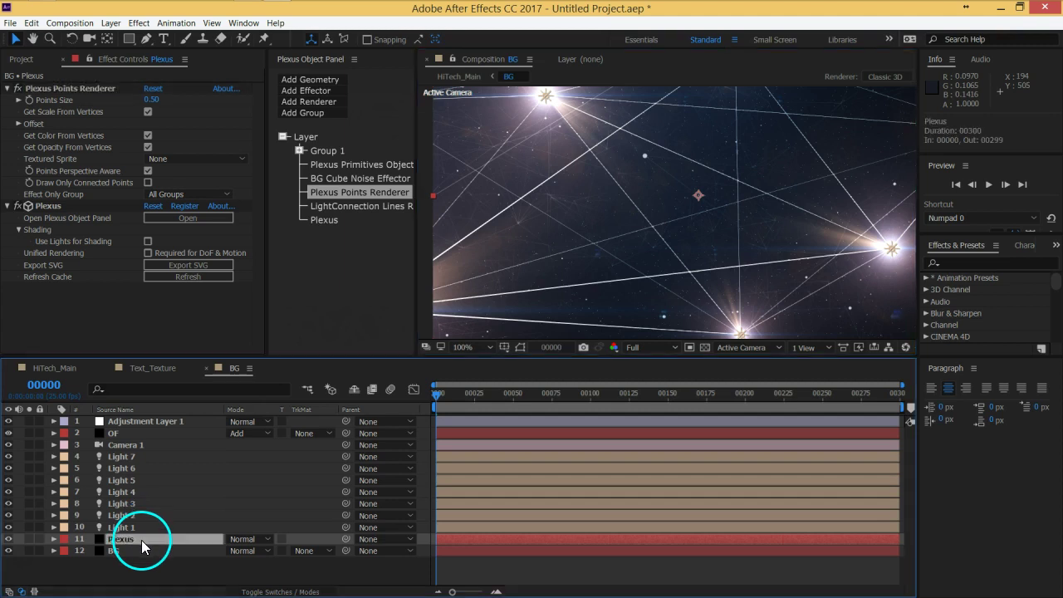
{"action": "left_click", "coordinate": [311, 102]}
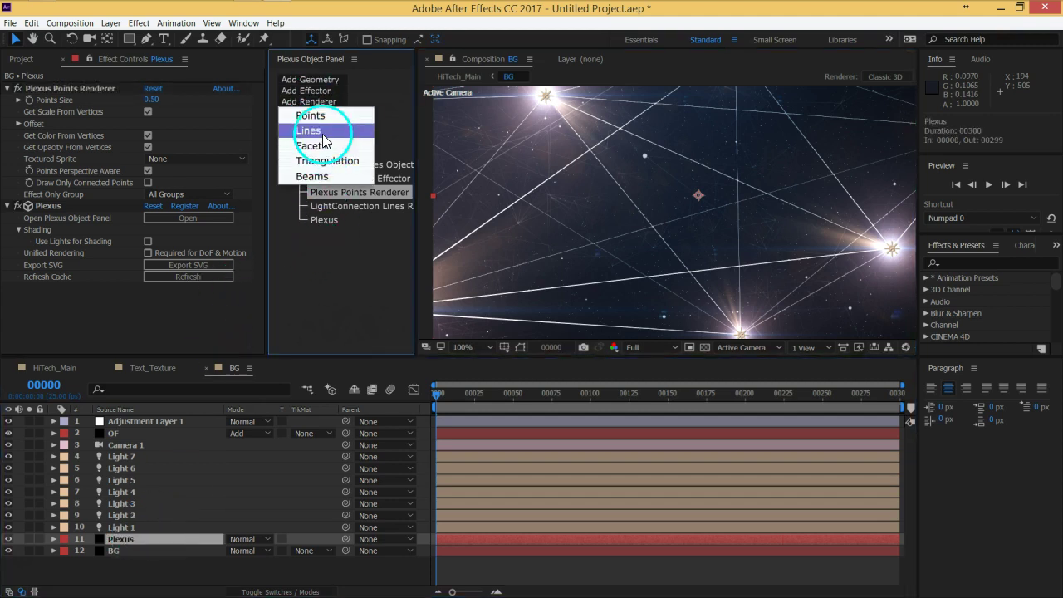
{"action": "left_click", "coordinate": [324, 133]}
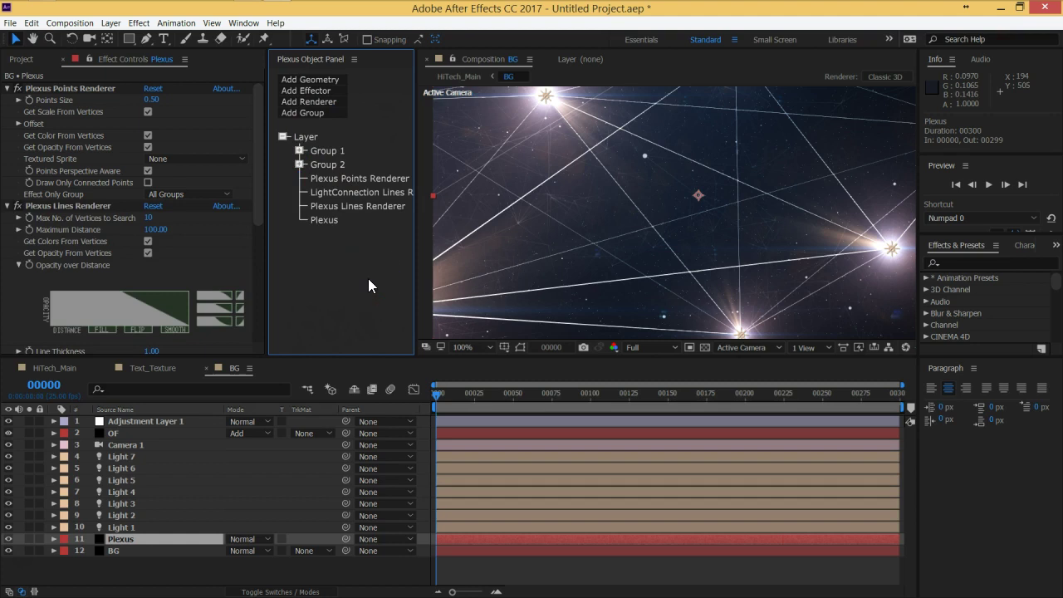
{"action": "left_click", "coordinate": [350, 209]}
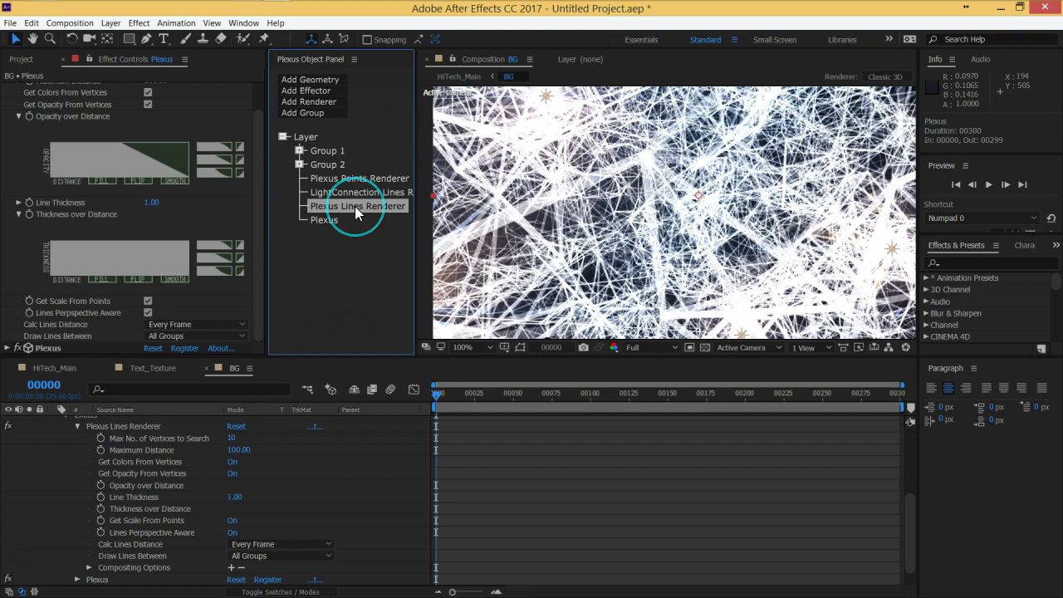
{"action": "left_click_drag", "start_coordinate": [414, 205], "coordinate": [466, 211]}
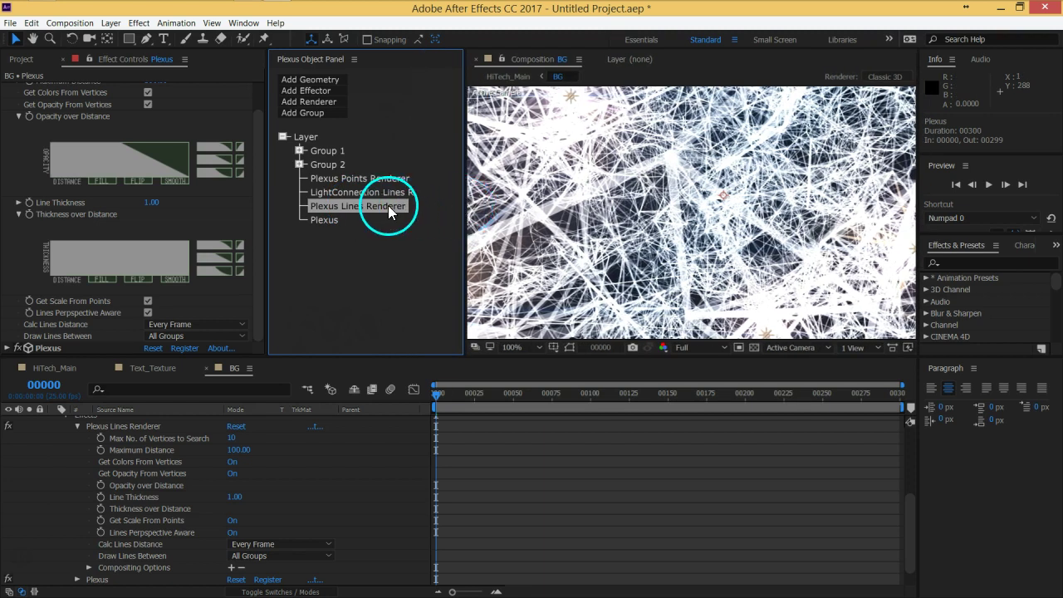
Set the Plexus Lines Renderer to draw lines between One Group, with Group 2 as the First Group.
{"action": "left_click", "coordinate": [256, 275]}
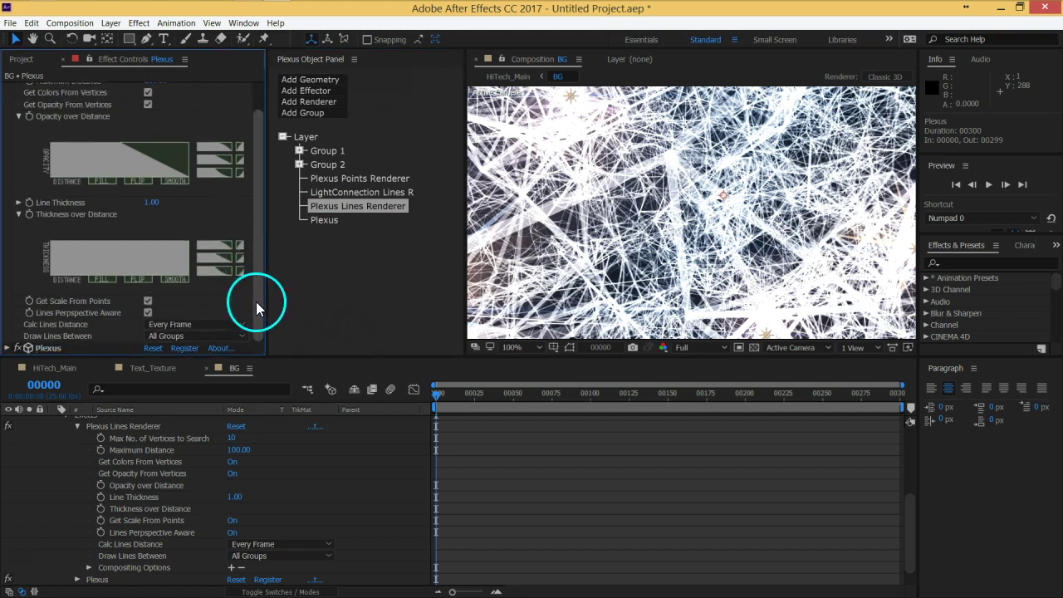
{"action": "left_click", "coordinate": [199, 334]}
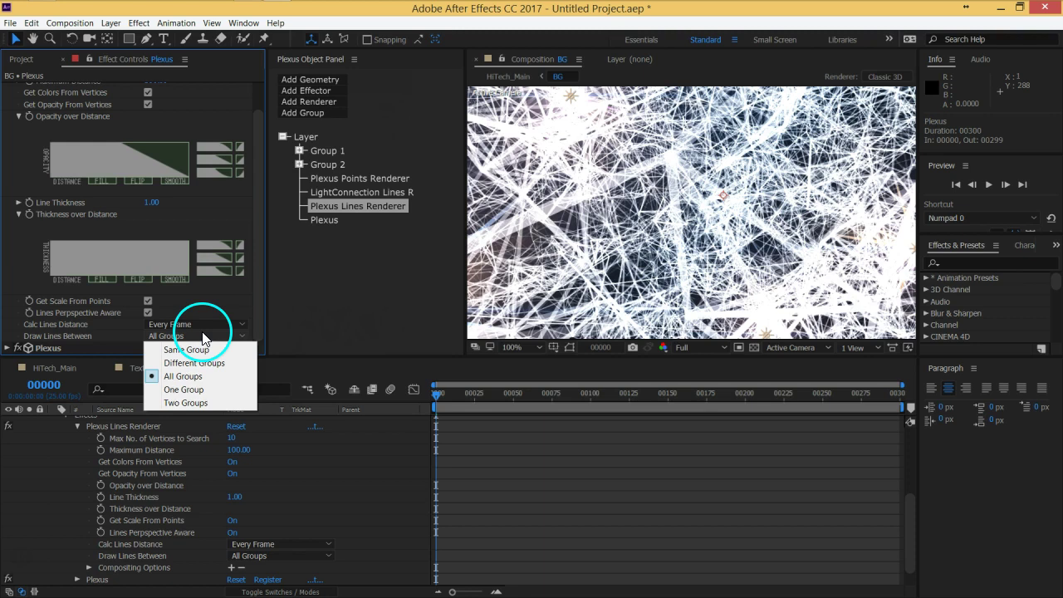
{"action": "left_click", "coordinate": [208, 389]}
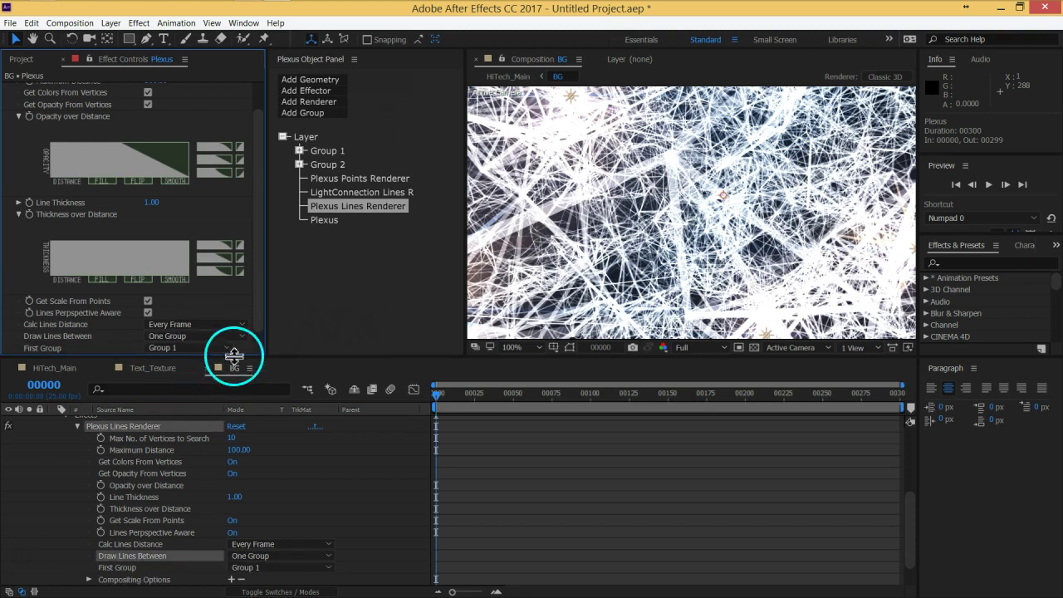
{"action": "scroll", "coordinate": [262, 304], "scroll_direction": "down", "scroll_amount": 1}
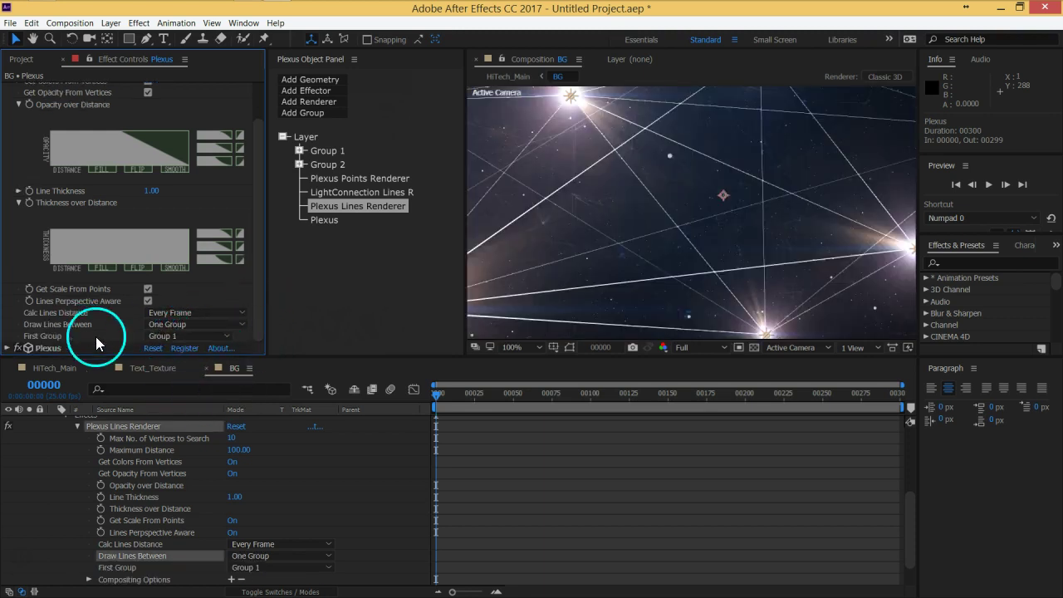
{"action": "left_click", "coordinate": [178, 336]}
{"action": "left_click", "coordinate": [180, 363]}
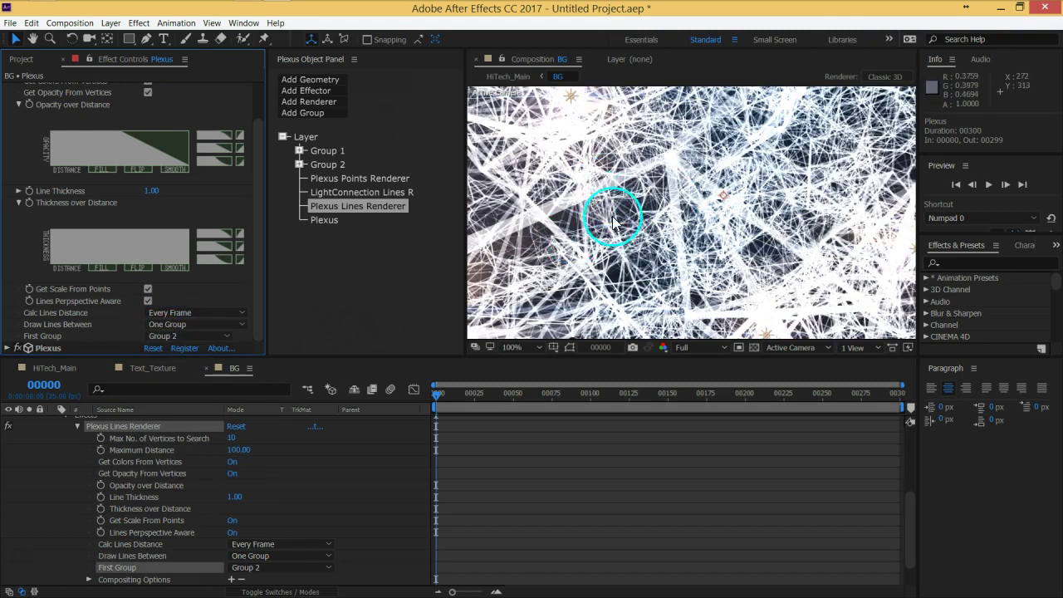
Set the Plexus Lines Renderer's Max No. of Vertices to Search to 4 and Maximum Distance to 20, and inspect the lines.
{"action": "scroll", "coordinate": [261, 234], "scroll_direction": "up", "scroll_amount": 2}
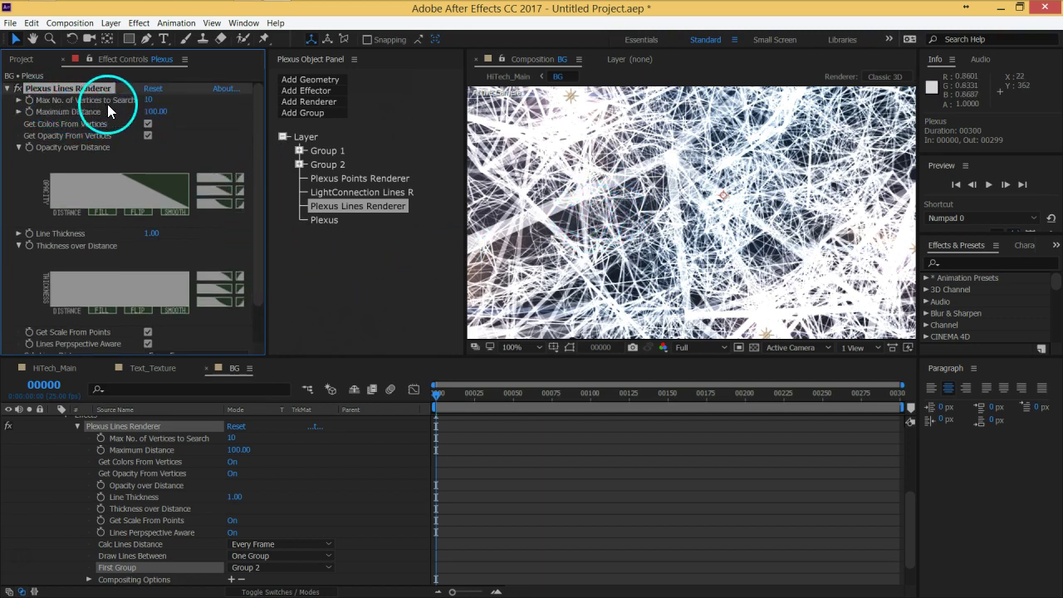
{"action": "left_click", "coordinate": [149, 99]}
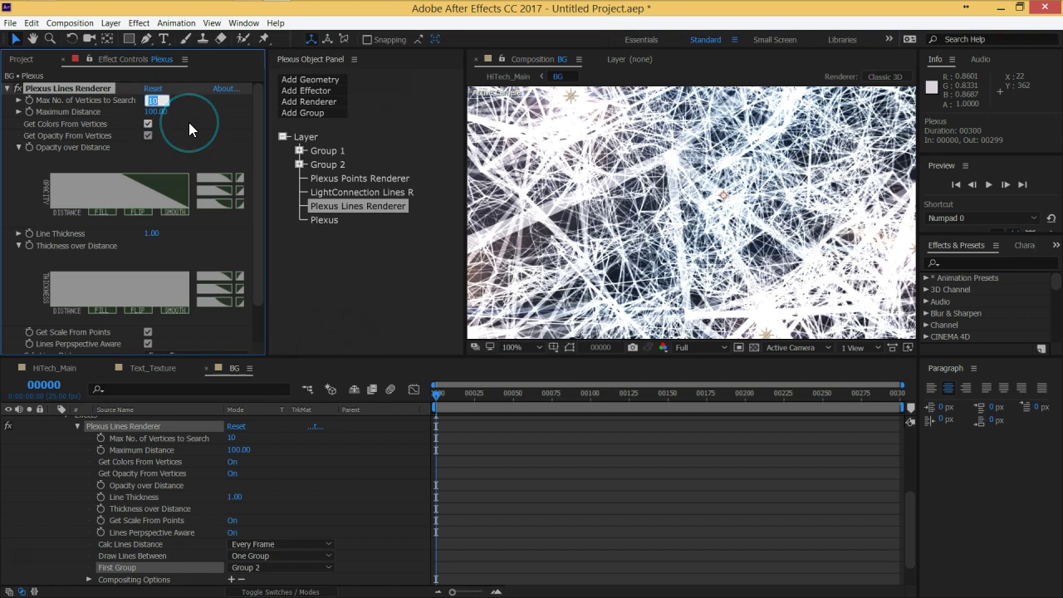
{"action": "type", "text": "4"}
{"action": "key", "text": "Return"}
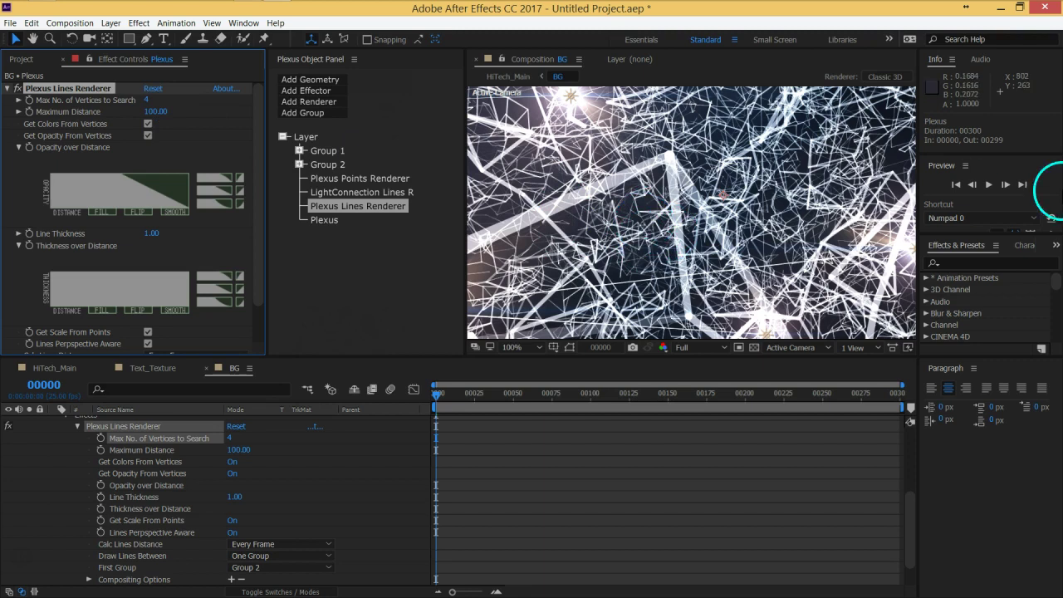
{"action": "left_click", "coordinate": [156, 111]}
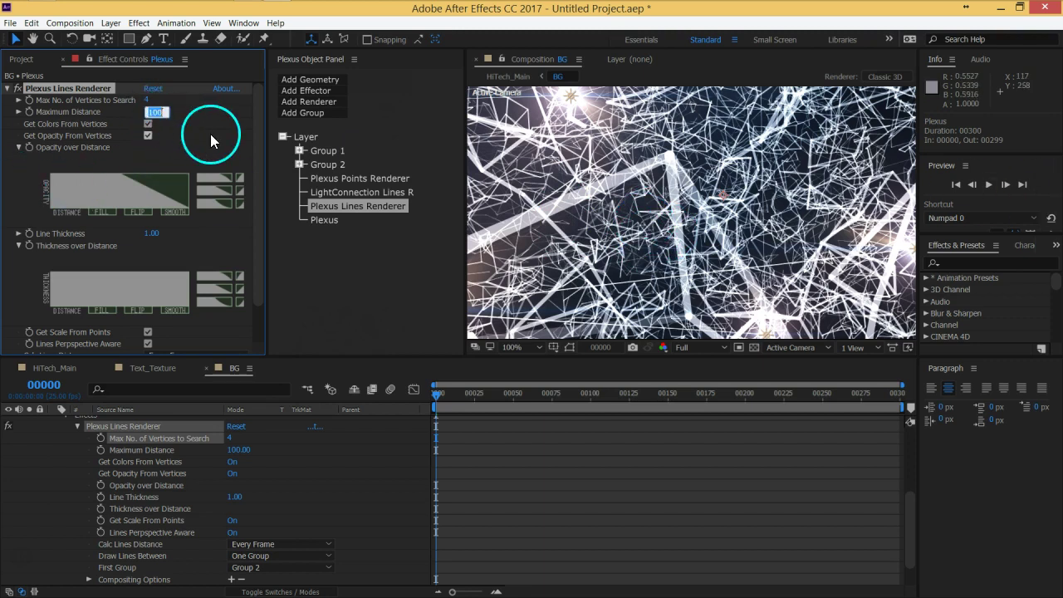
{"action": "type", "text": "20"}
{"action": "key", "text": "Return"}
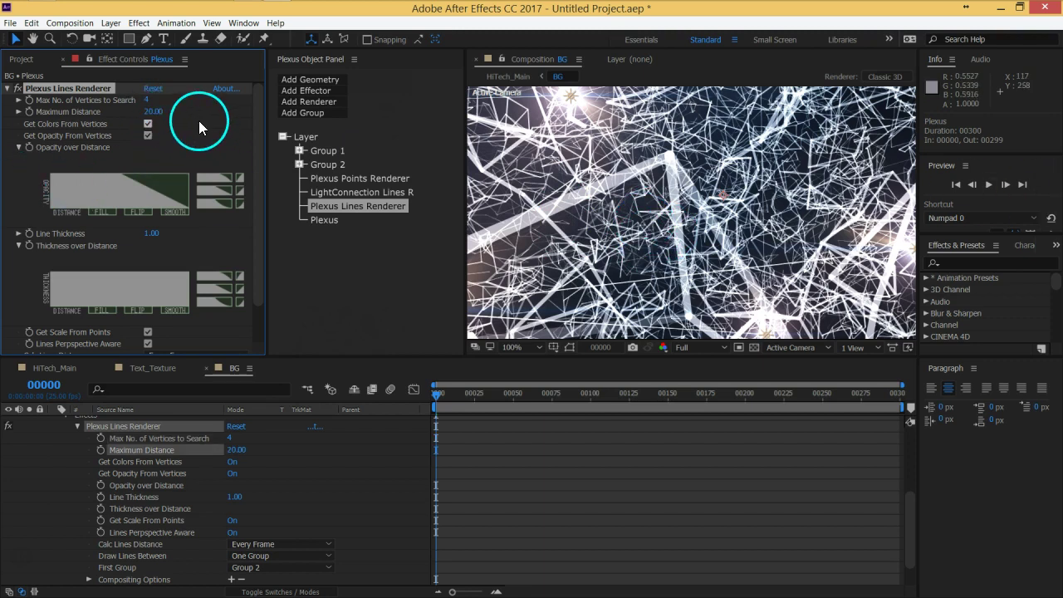
{"action": "left_click", "coordinate": [777, 256]}
{"action": "left_click_drag", "start_coordinate": [778, 256], "coordinate": [802, 232]}
Raise the Plexus Lines Renderer's Maximum Distance to 30.
{"action": "left_click", "coordinate": [155, 112]}
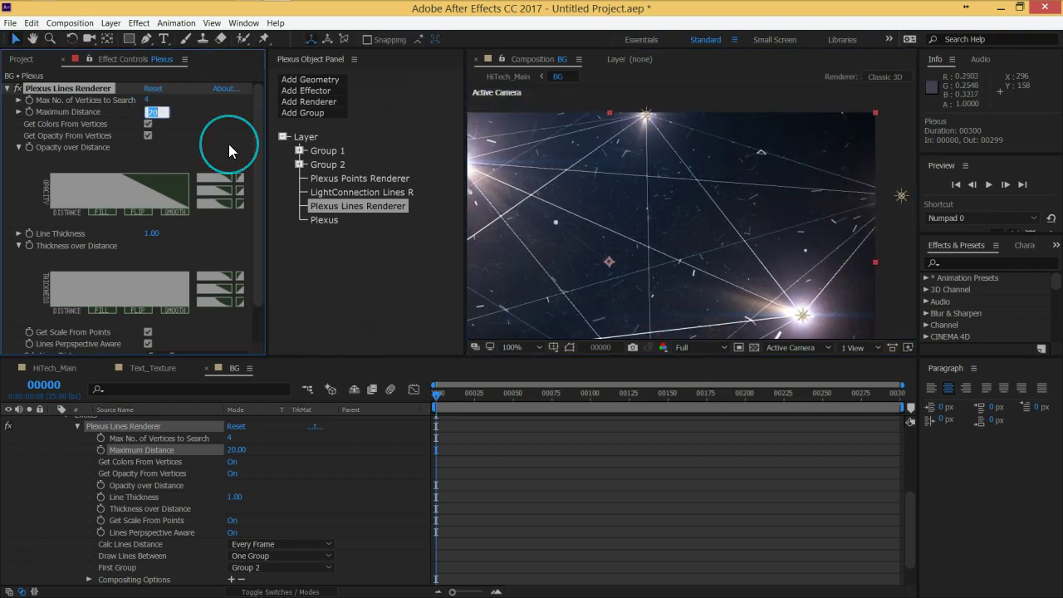
{"action": "type", "text": "30"}
{"action": "key", "text": "Return"}
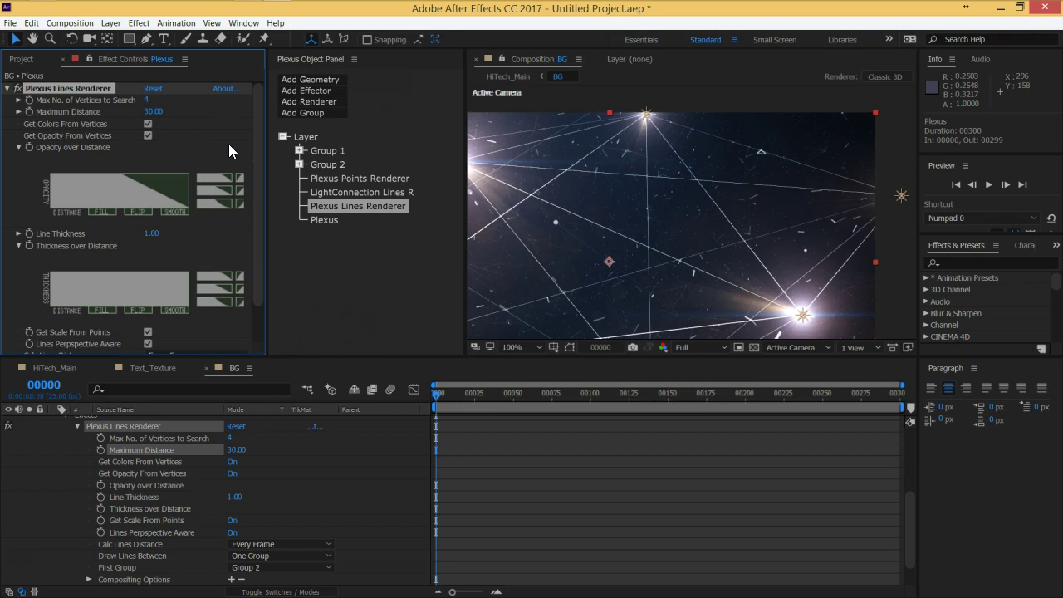
{"action": "mouse_move", "coordinate": [233, 145]}
{"action": "left_mouse_down"}
{"action": "mouse_move", "coordinate": [252, 175]}
{"action": "mouse_move", "coordinate": [232, 156]}
{"action": "left_mouse_up"}
Set the Plexus Lines Renderer's Line Thickness to 0.4 and inspect the lines in the composition.
{"action": "left_click", "coordinate": [152, 234]}
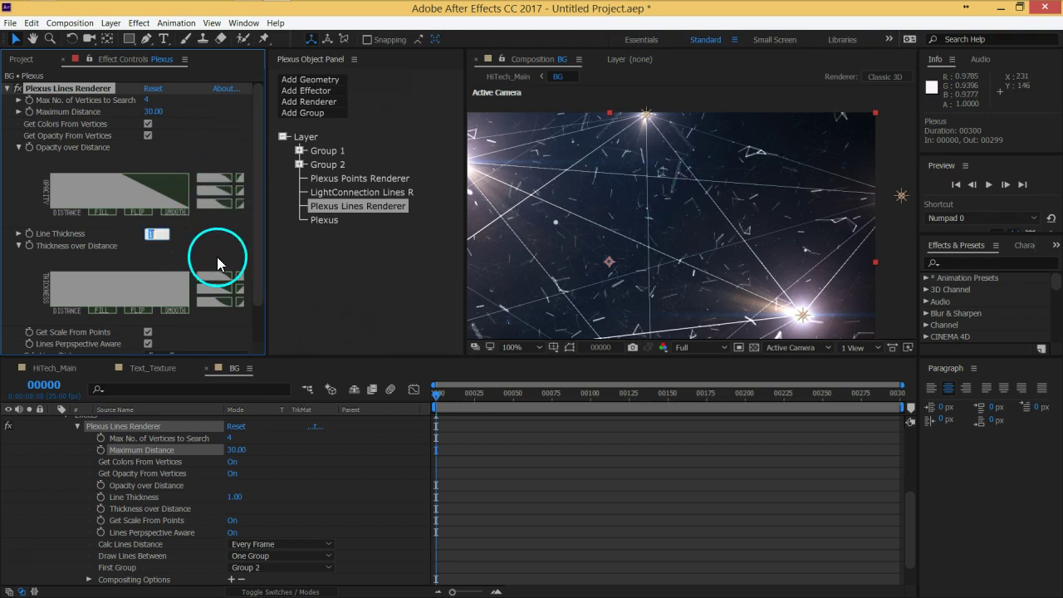
{"action": "key", "text": "BackSpace"}
{"action": "type", "text": "0.4"}
{"action": "key", "text": "Return"}
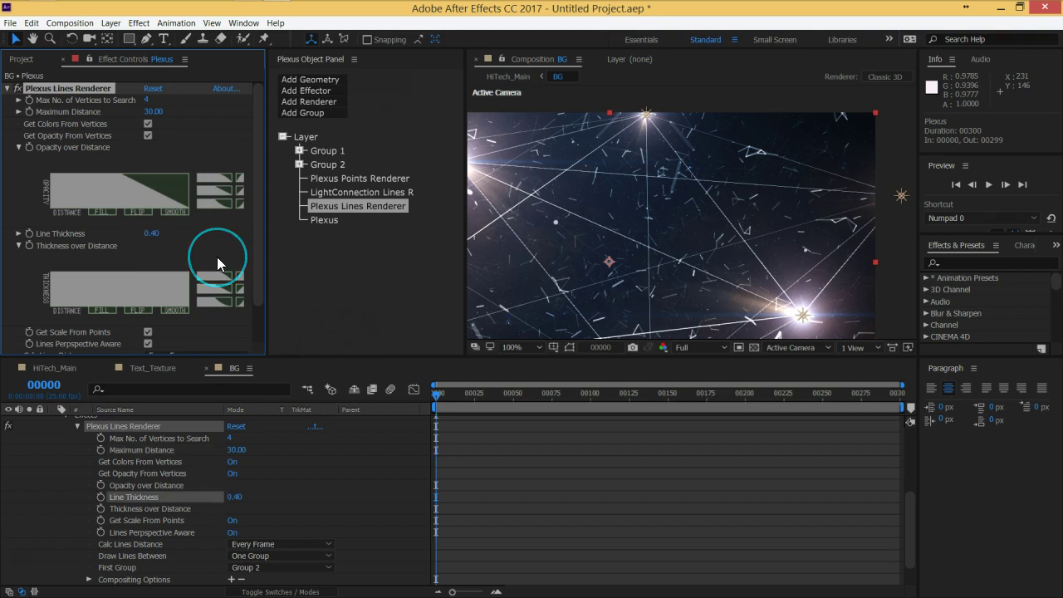
{"action": "key", "text": "space"}
{"action": "left_click_drag", "start_coordinate": [649, 277], "coordinate": [670, 170]}
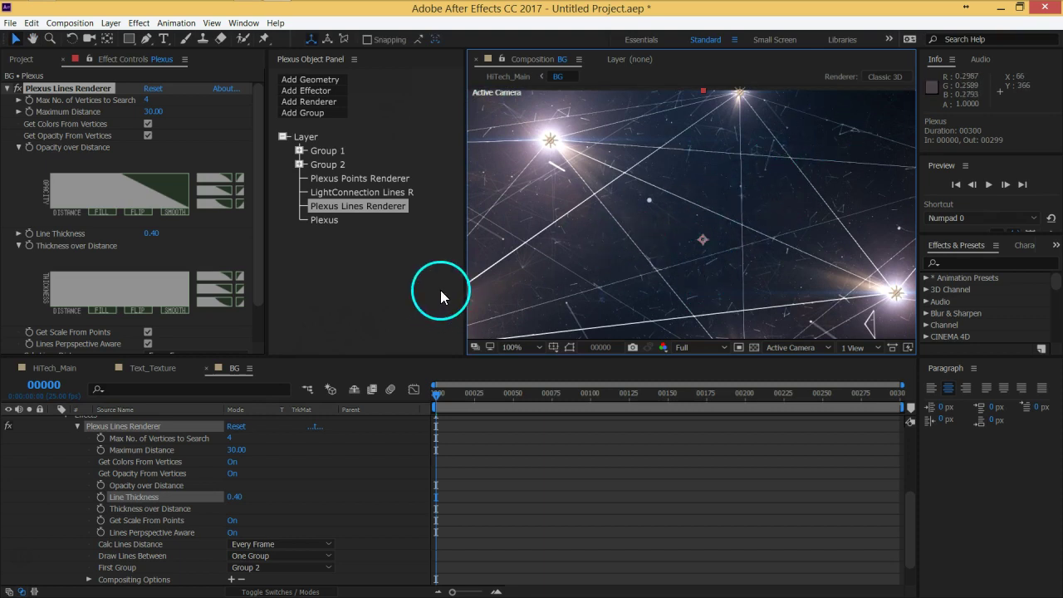
Set the Plexus Lines Renderer's Max No. of Vertices to Search to 8 and Maximum Distance to 50.
{"action": "left_click", "coordinate": [147, 100]}
{"action": "type", "text": "8"}
{"action": "key", "text": "Return"}
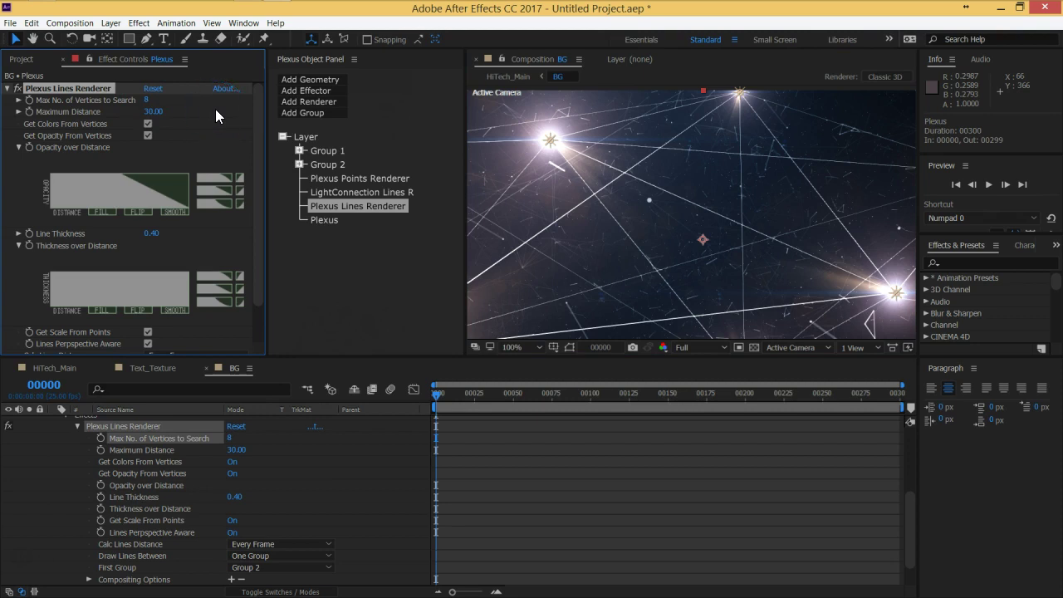
{"action": "left_click", "coordinate": [154, 111]}
{"action": "type", "text": "50"}
{"action": "key", "text": "Return"}
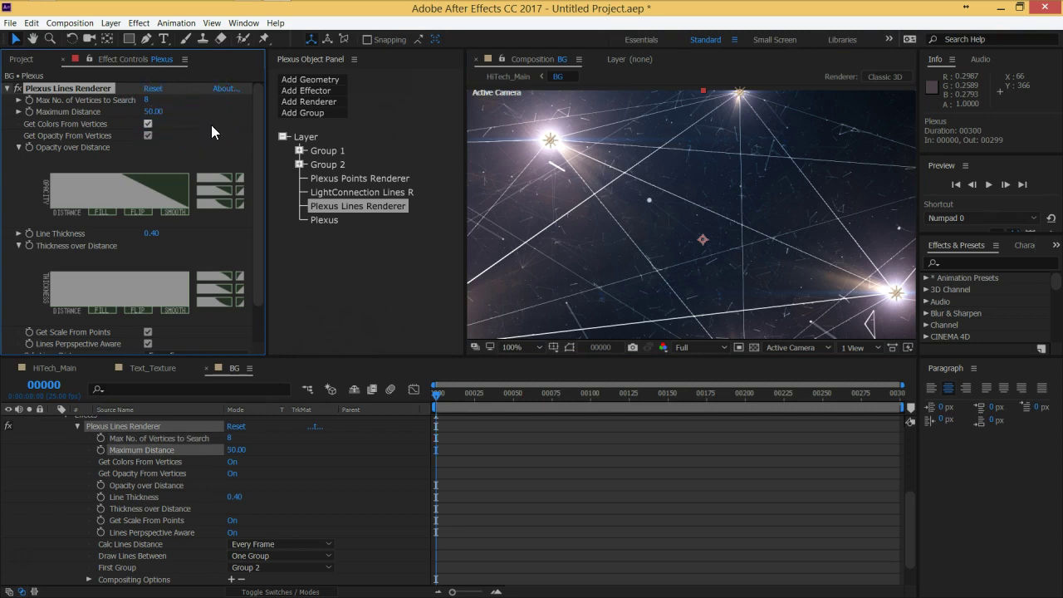
Set the Plexus Lines Renderer's Maximum Distance to 40 and inspect the lines across the composition.
{"action": "left_click", "coordinate": [155, 111]}
{"action": "type", "text": "40"}
{"action": "key", "text": "Return"}
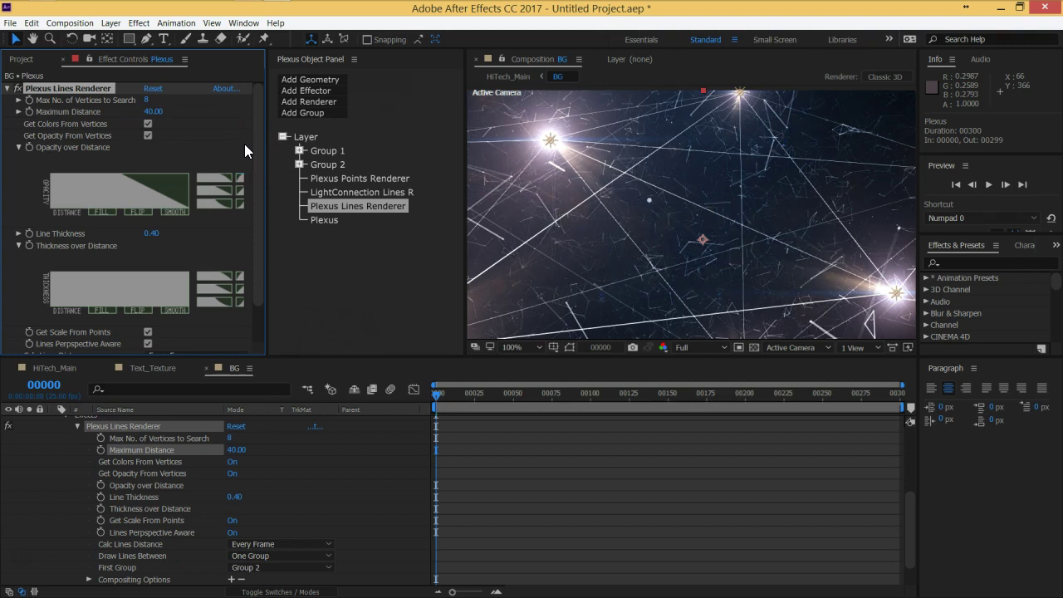
{"action": "key", "text": "h"}
{"action": "left_click_drag", "start_coordinate": [802, 244], "coordinate": [800, 207]}
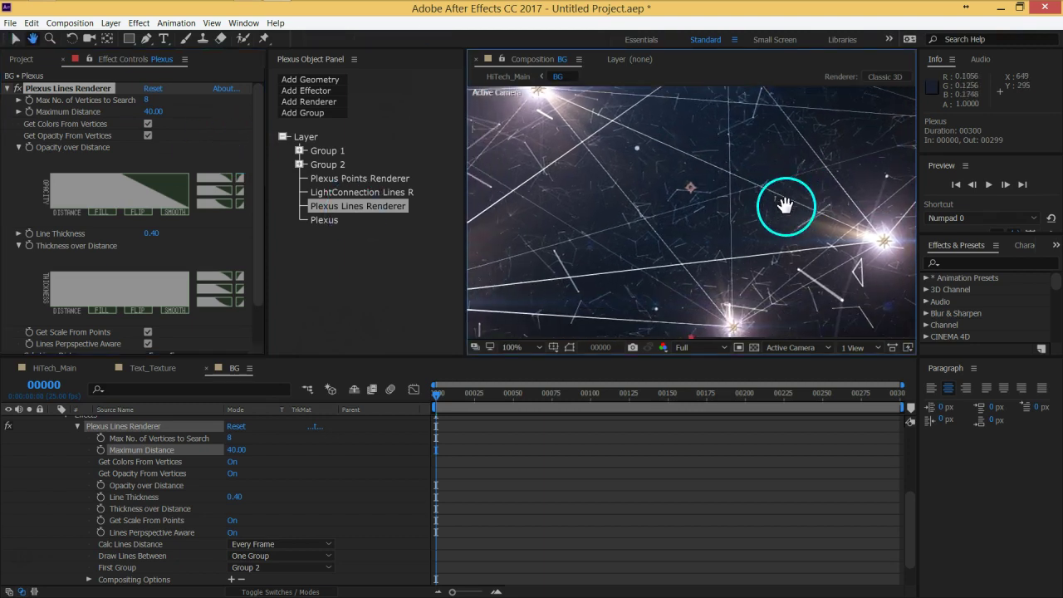
{"action": "key", "text": "v"}
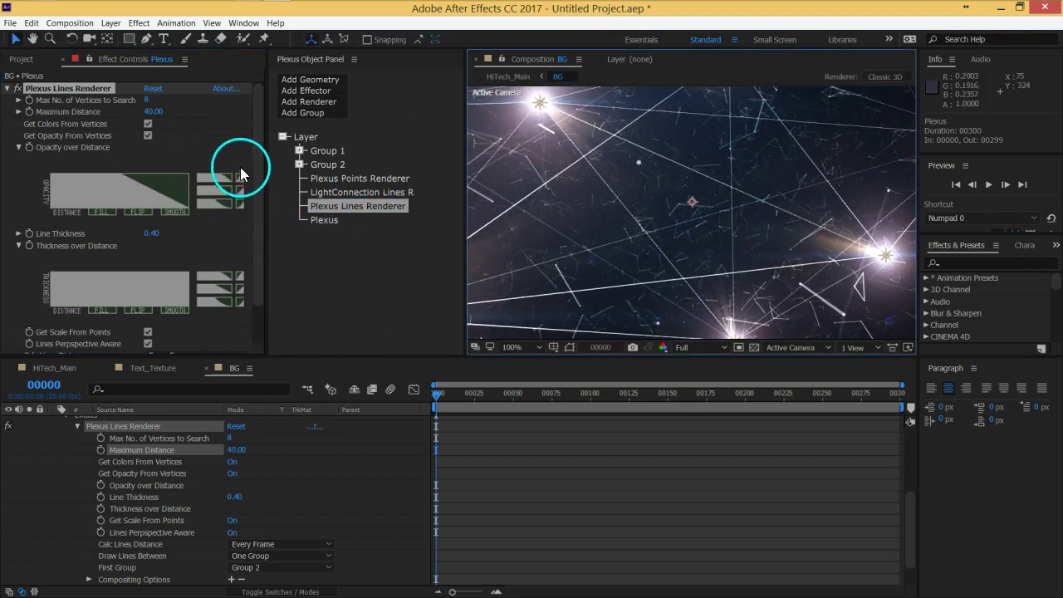
Set the Sphere Slices and Sphere Stacks of Group 2's Plexus Primitives Object to 60 and inspect the lines in the composition.
{"action": "left_click", "coordinate": [300, 165]}
{"action": "left_click", "coordinate": [374, 178]}
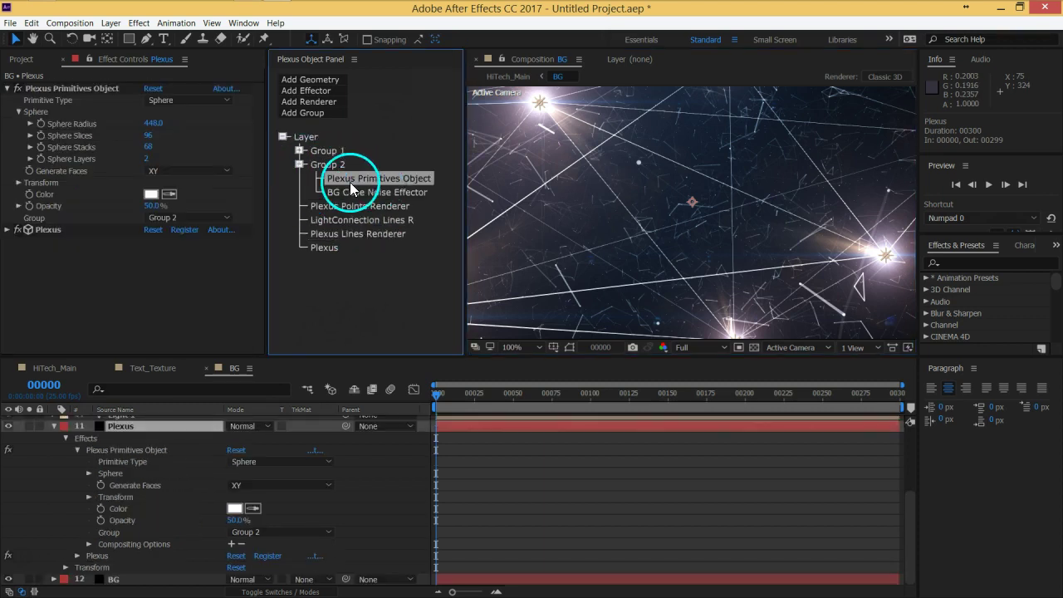
{"action": "left_click", "coordinate": [152, 138]}
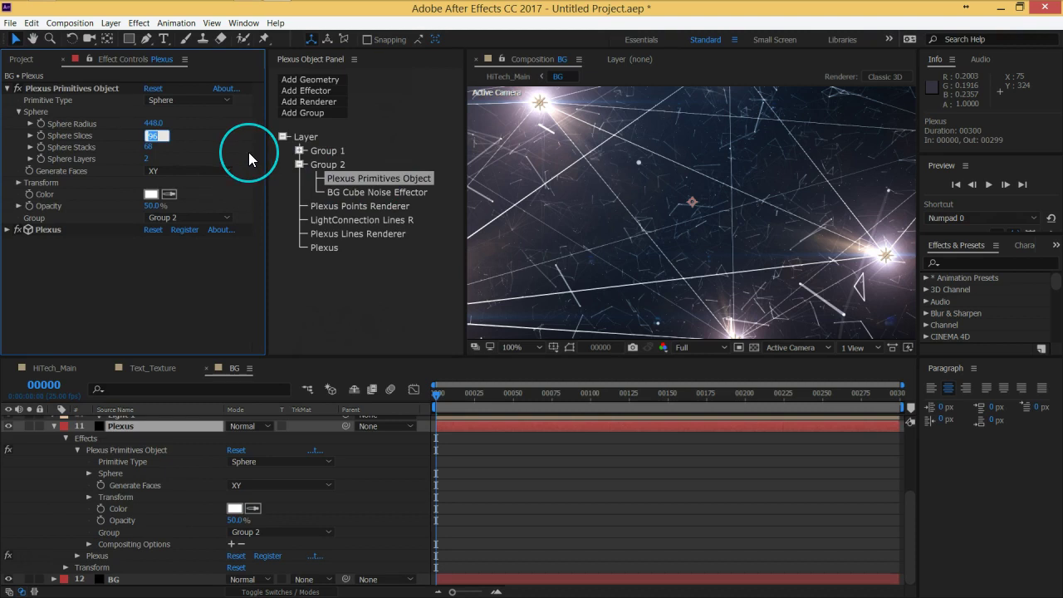
{"action": "type", "text": "60"}
{"action": "key", "text": "Tab"}
{"action": "type", "text": "60"}
{"action": "key", "text": "Return"}
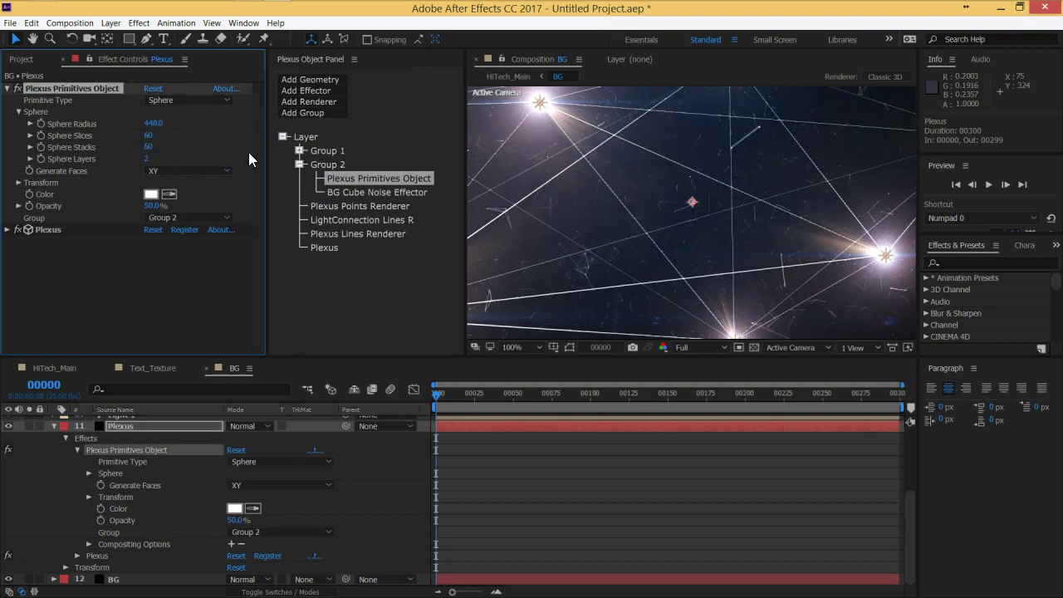
{"action": "key", "text": "space"}
{"action": "left_click_drag", "start_coordinate": [750, 247], "coordinate": [764, 270]}
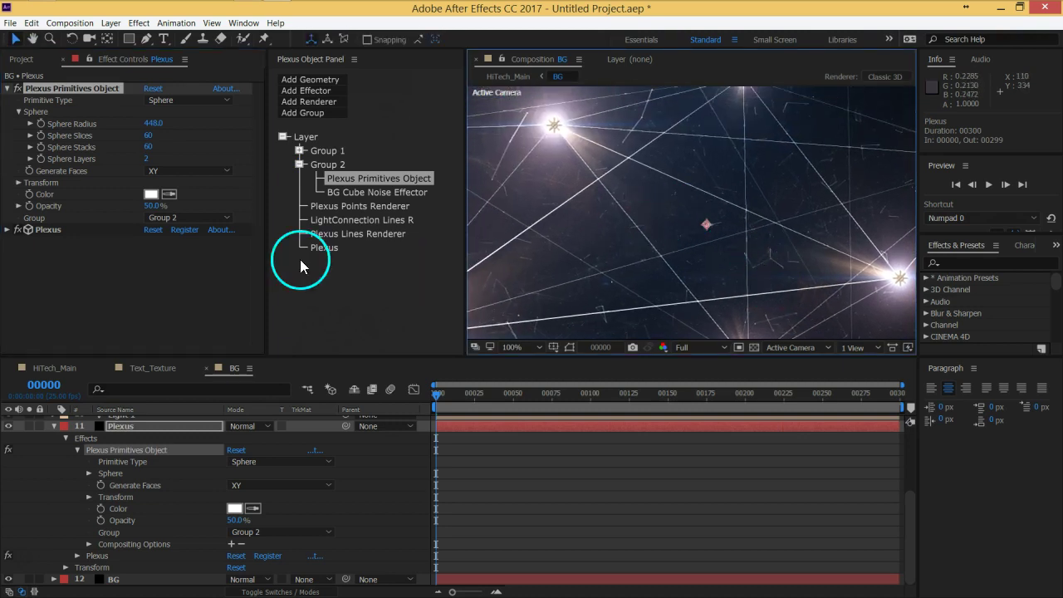
Set the Plexus Lines Renderer's Maximum Distance to 50, inspect the lines across the composition and collapse the Plexus layer's properties.
{"action": "left_click", "coordinate": [299, 165]}
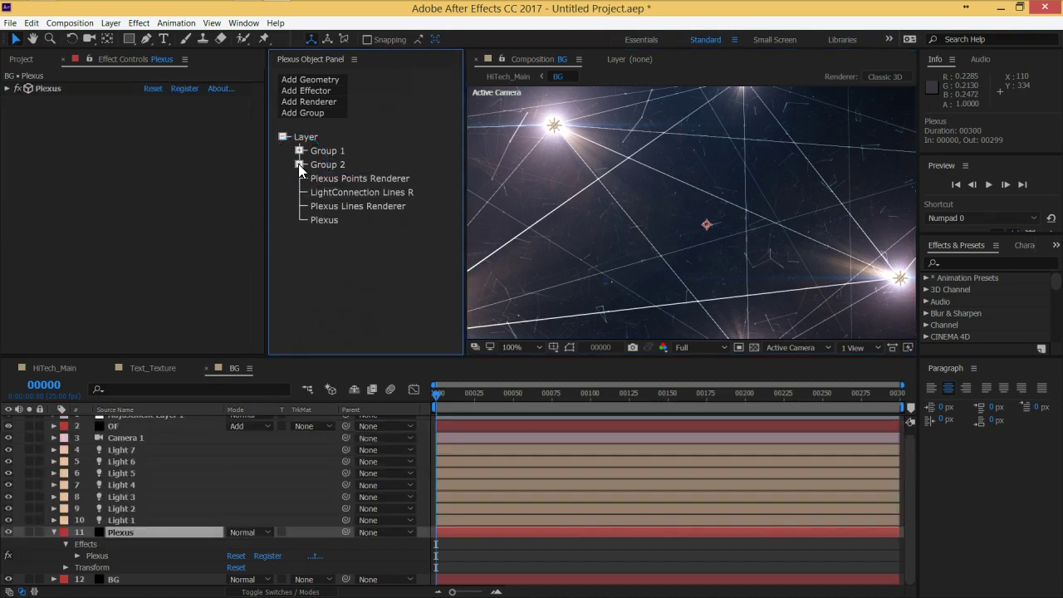
{"action": "left_click", "coordinate": [351, 206]}
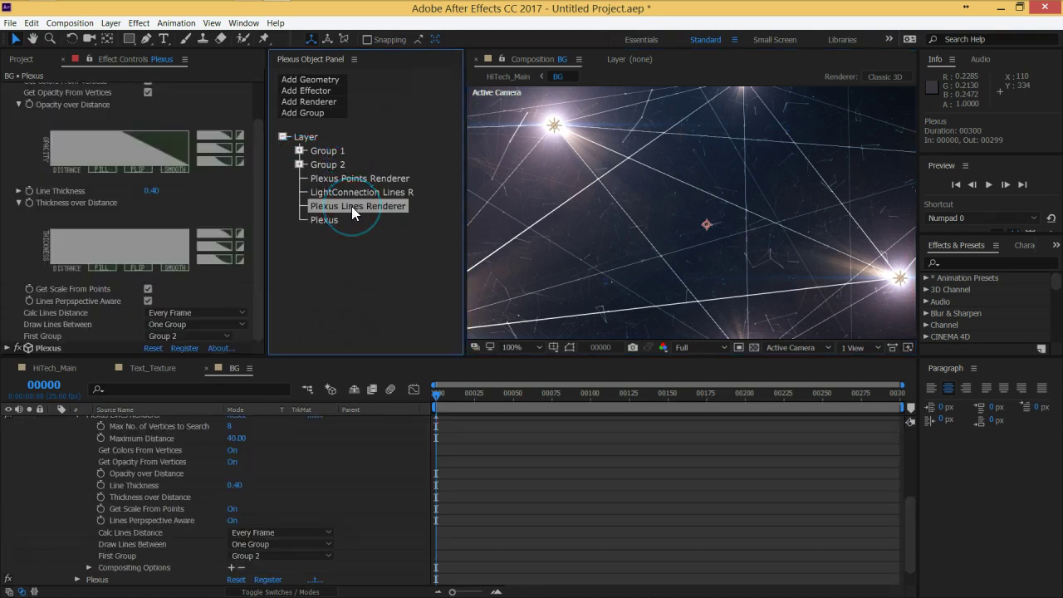
{"action": "left_click_drag", "start_coordinate": [265, 213], "coordinate": [260, 151]}
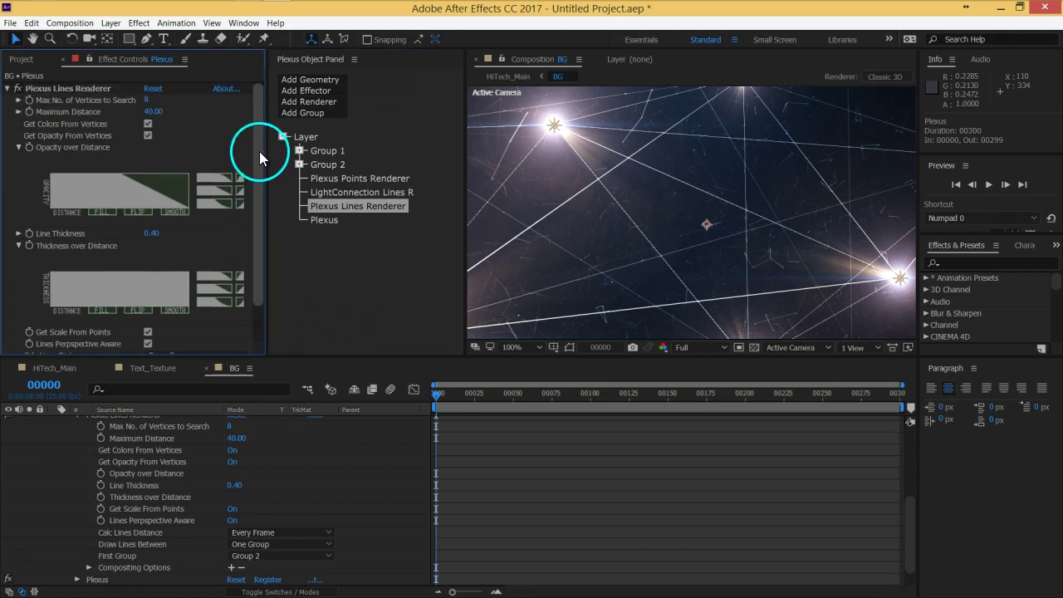
{"action": "left_click", "coordinate": [153, 111]}
{"action": "left_click_drag", "start_coordinate": [153, 111], "coordinate": [213, 138]}
{"action": "key", "text": "h"}
{"action": "mouse_move", "coordinate": [712, 245]}
{"action": "left_mouse_down"}
{"action": "mouse_move", "coordinate": [695, 237]}
{"action": "mouse_move", "coordinate": [679, 204]}
{"action": "mouse_move", "coordinate": [755, 254]}
{"action": "mouse_move", "coordinate": [755, 308]}
{"action": "mouse_move", "coordinate": [703, 228]}
{"action": "mouse_move", "coordinate": [707, 206]}
{"action": "mouse_move", "coordinate": [724, 230]}
{"action": "left_mouse_up"}
{"action": "key", "text": "v"}
{"action": "left_click", "coordinate": [282, 495]}
{"action": "key", "text": "ctrl+grave"}
{"action": "left_click", "coordinate": [54, 545]}
{"action": "left_click_drag", "start_coordinate": [677, 247], "coordinate": [701, 251]}
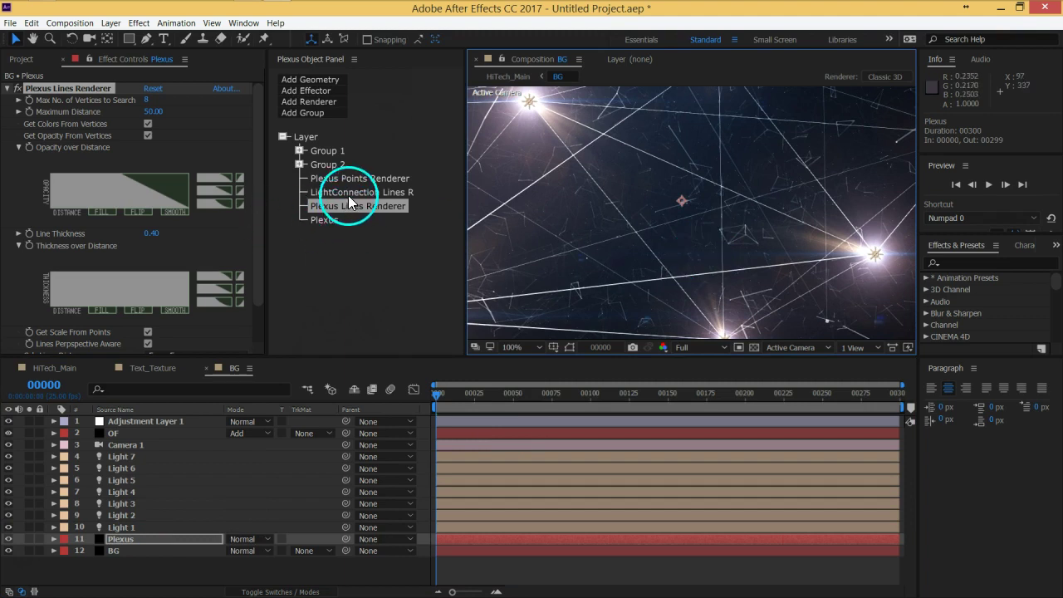
Open the settings of Group 2's BG Cube Noise Effector and examine the small lines in the composition.
{"action": "left_click", "coordinate": [306, 166]}
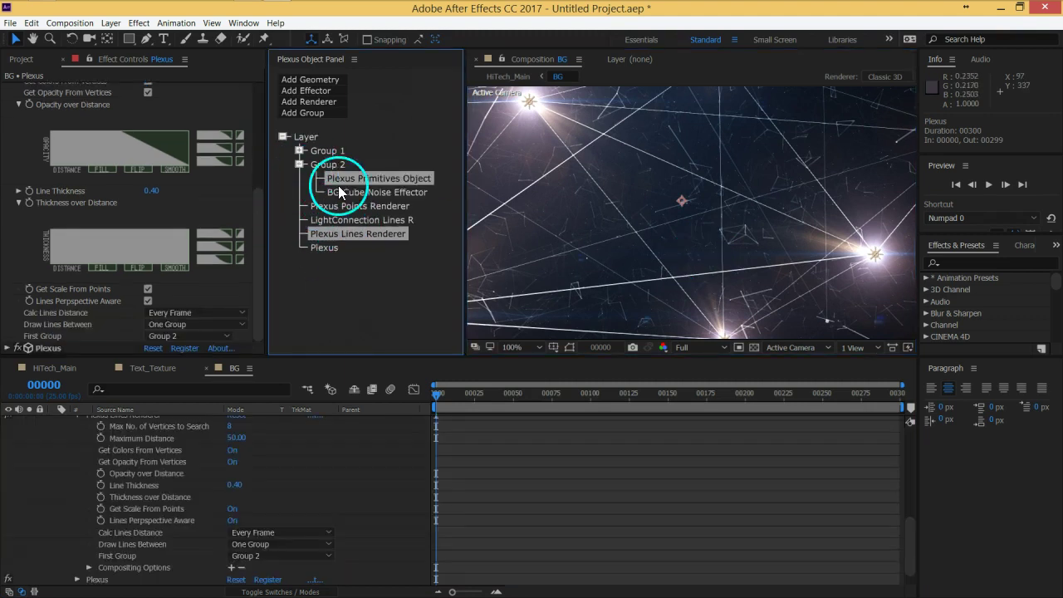
{"action": "left_click", "coordinate": [371, 193]}
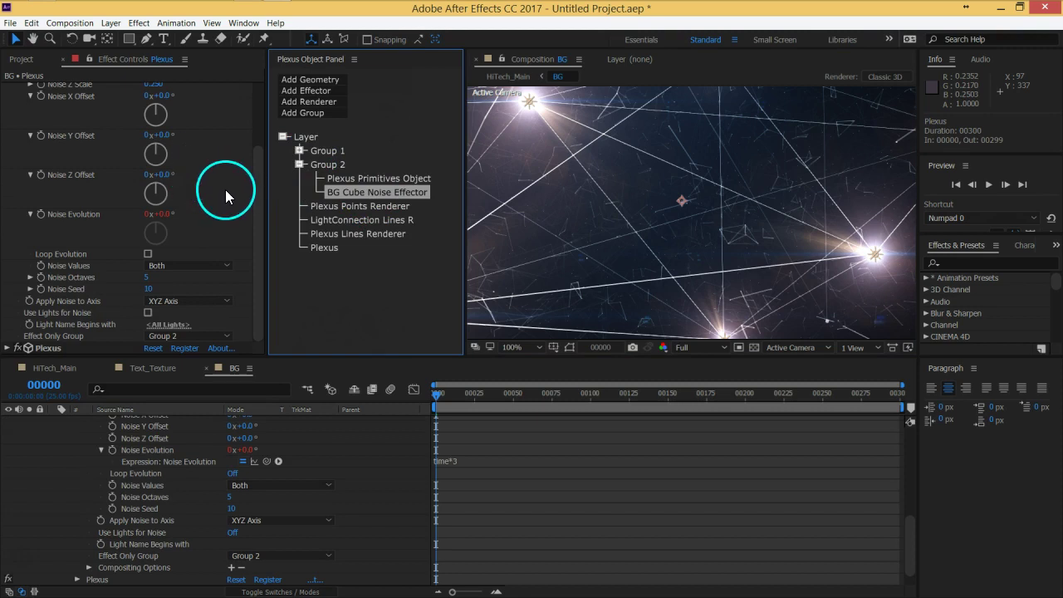
{"action": "left_click_drag", "start_coordinate": [256, 196], "coordinate": [255, 102]}
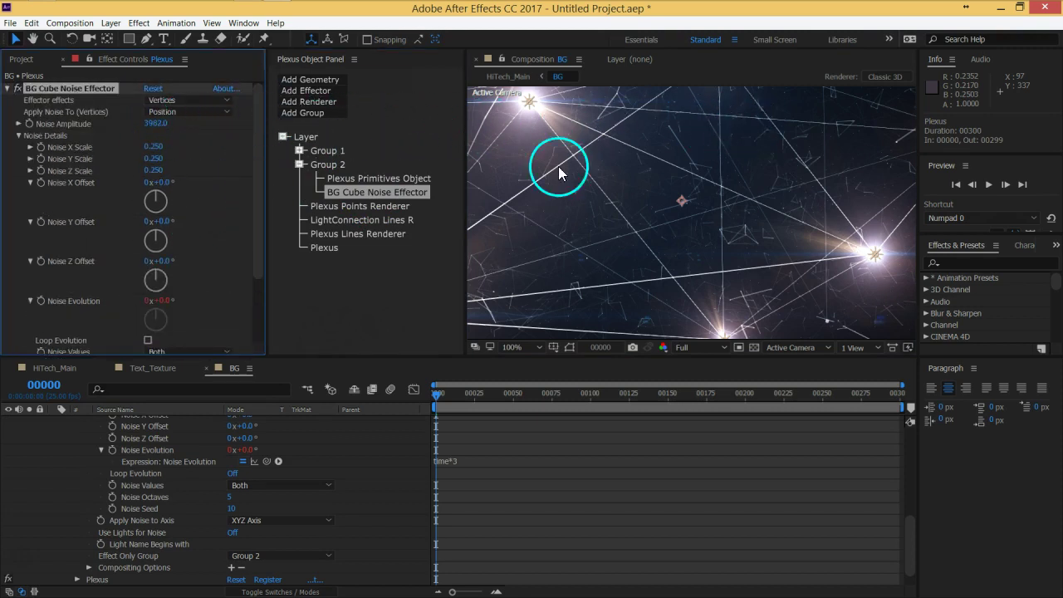
{"action": "key", "text": "h"}
{"action": "mouse_move", "coordinate": [791, 281]}
{"action": "left_mouse_down"}
{"action": "mouse_move", "coordinate": [785, 258]}
{"action": "mouse_move", "coordinate": [809, 282]}
{"action": "left_mouse_up"}
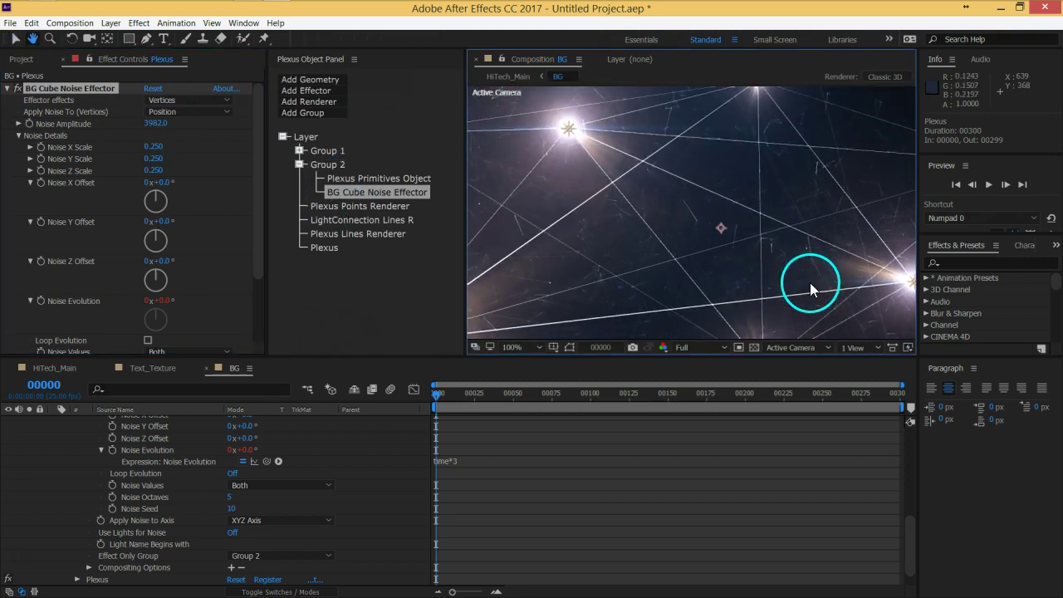
{"action": "key", "text": "v"}
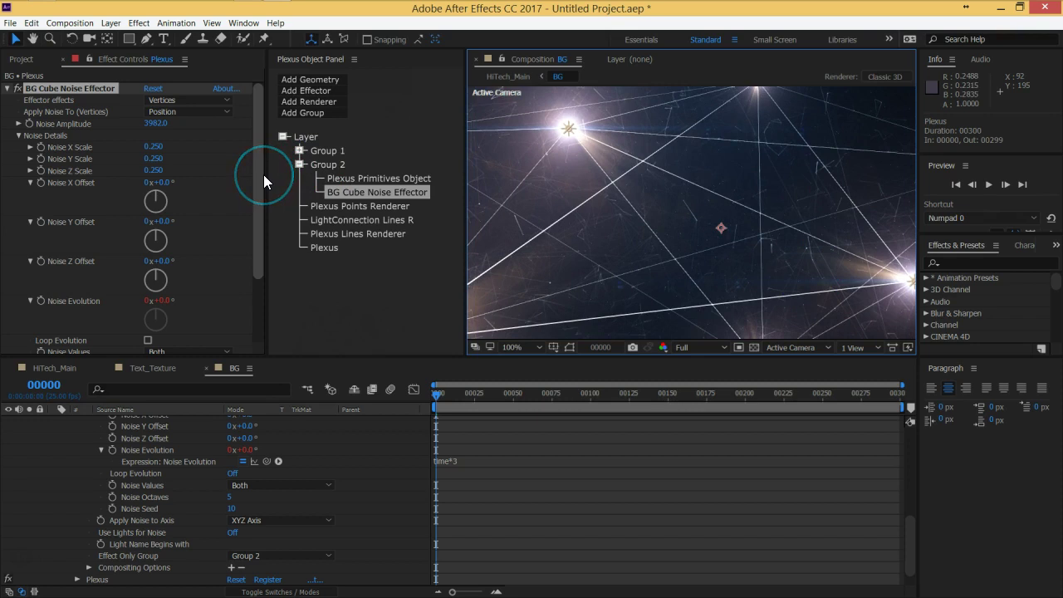